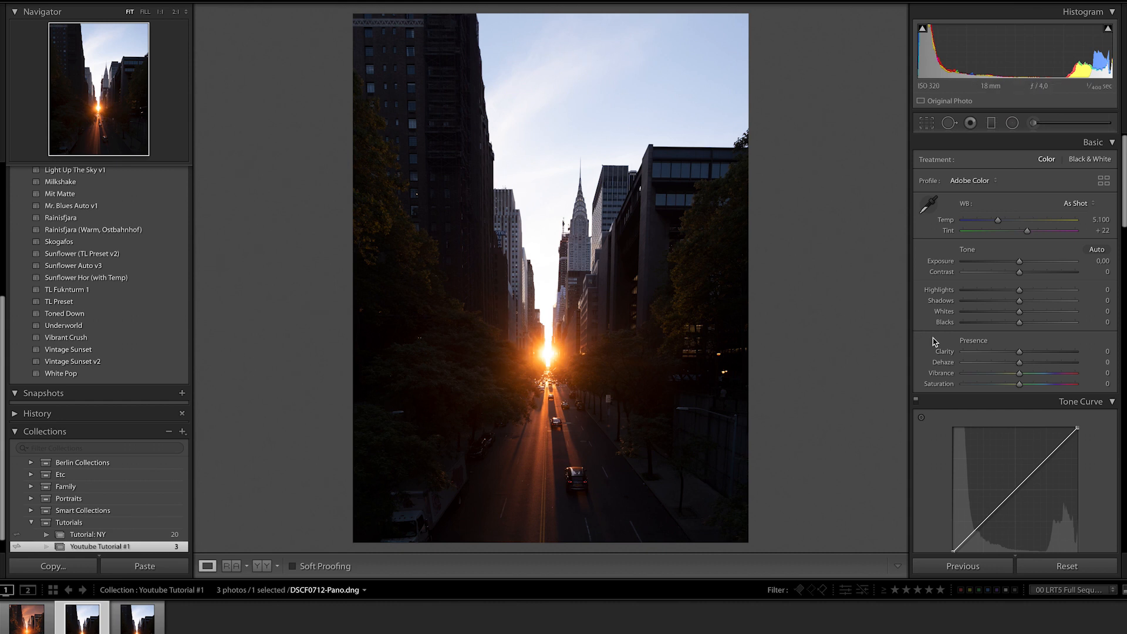
# - Set the photo's Highlights to -87, Whites to +53, Shadows to +84 and Blacks to -18
pyautogui.moveTo(989, 294); pyautogui.dragTo(971, 295)
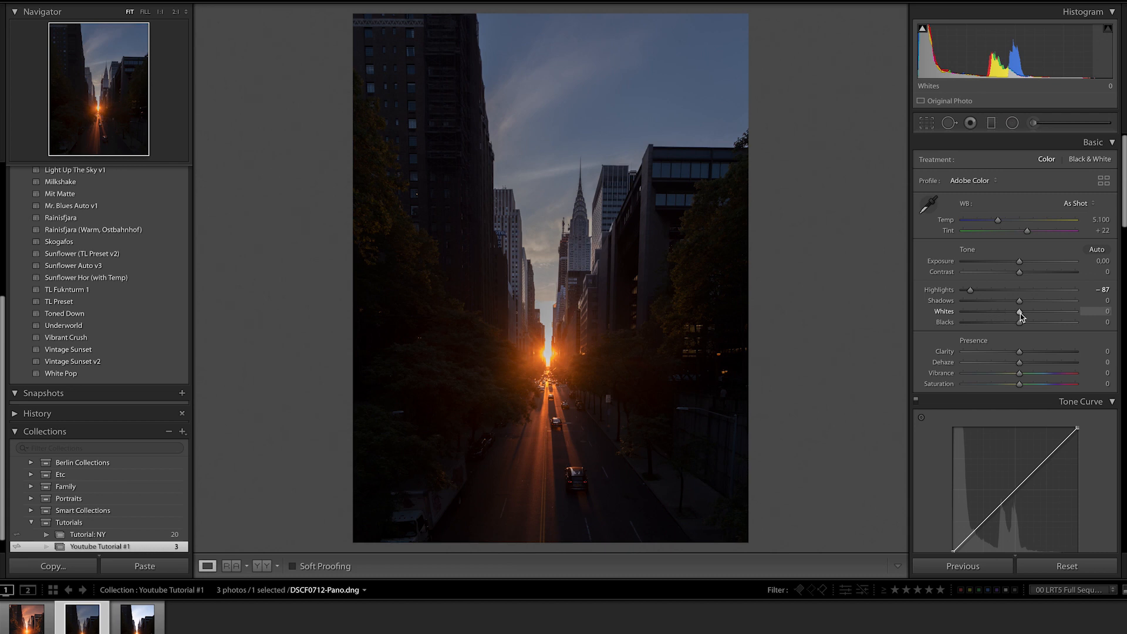
pyautogui.moveTo(1020, 314); pyautogui.dragTo(1050, 313)
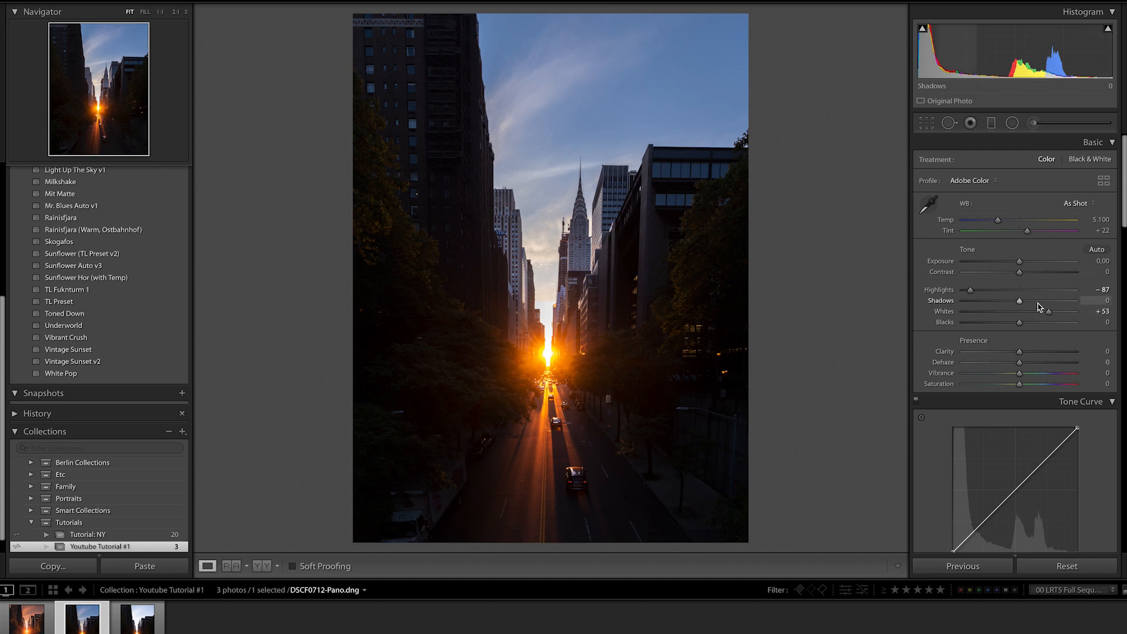
pyautogui.moveTo(1036, 306); pyautogui.dragTo(1067, 307)
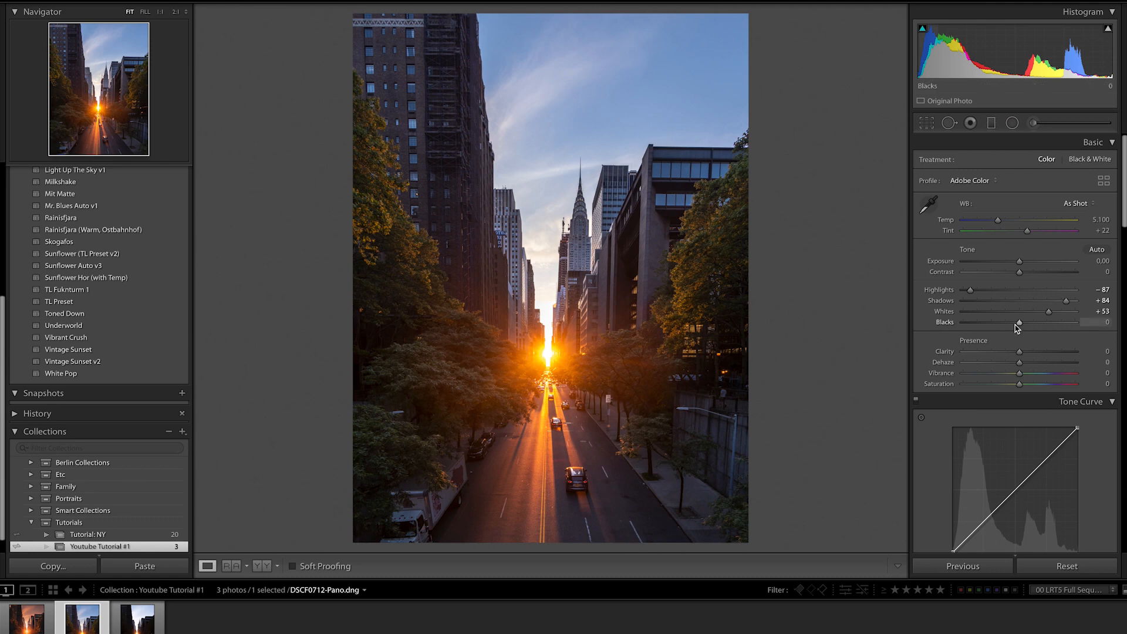
pyautogui.moveTo(1008, 324)
pyautogui.mouseDown()
pyautogui.moveTo(993, 323)
pyautogui.moveTo(1008, 326)
pyautogui.mouseUp()
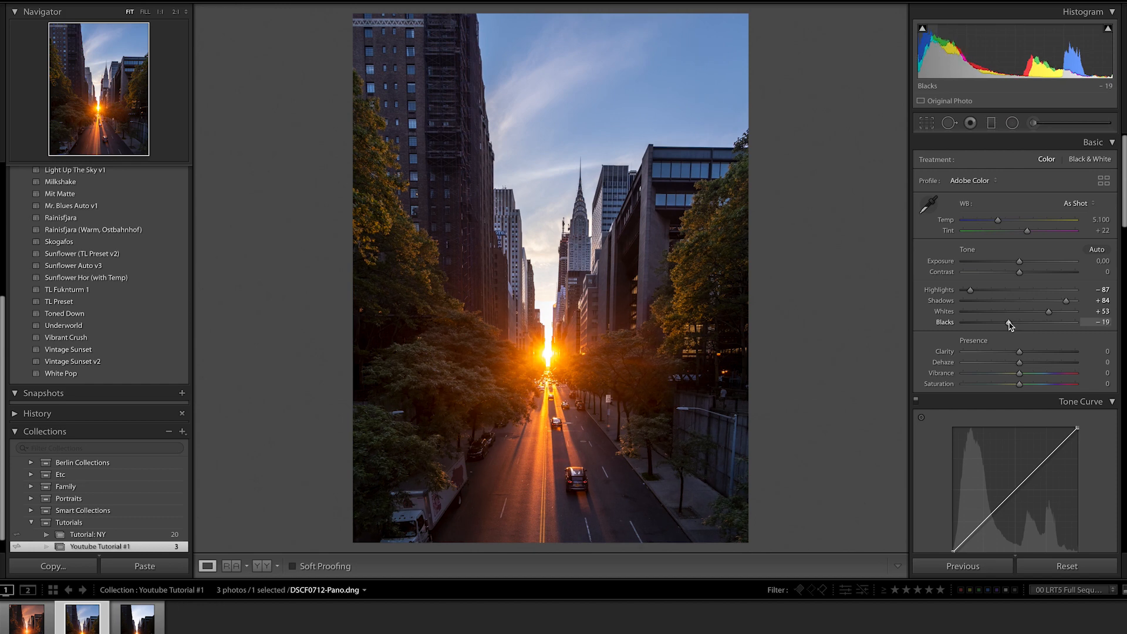
pyautogui.moveTo(1009, 326); pyautogui.dragTo(1010, 325)
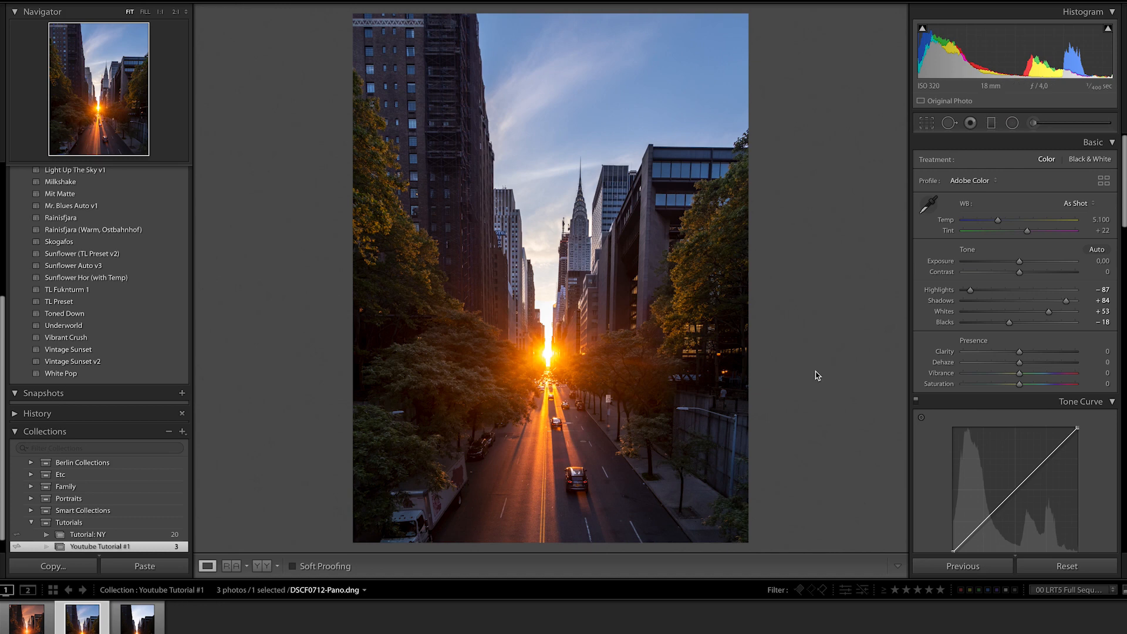
# - Raise the photo's Exposure to +0.55 and its Contrast to +23
pyautogui.scroll(1, 925, 347)
pyautogui.scroll(-1, 925, 345)
pyautogui.moveTo(1019, 261); pyautogui.dragTo(1088, 262)
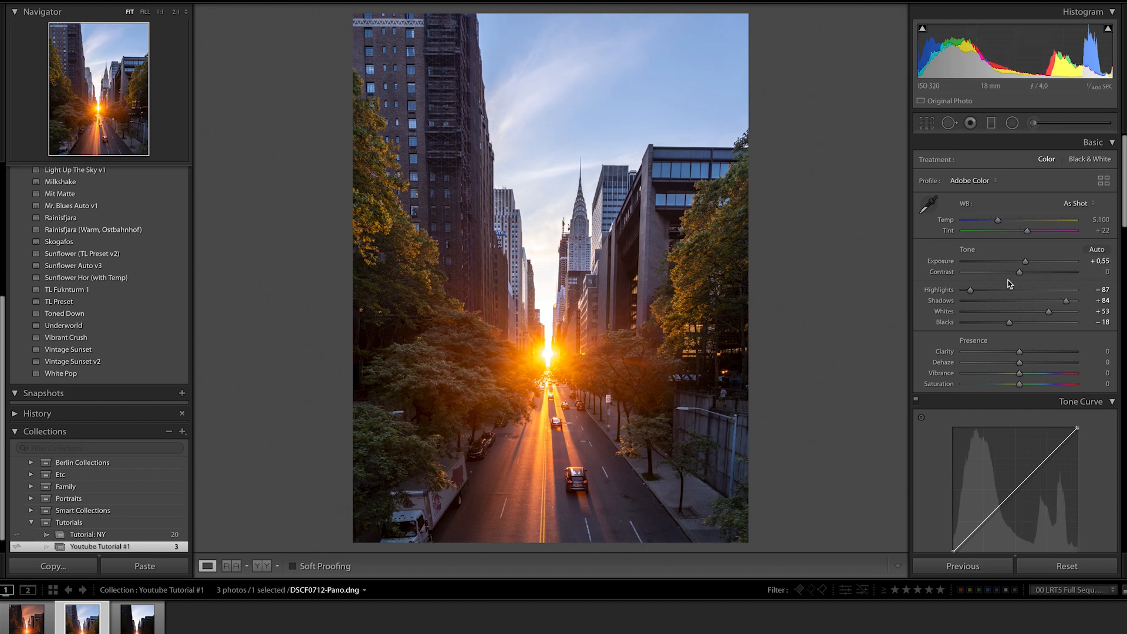
pyautogui.moveTo(1030, 277)
pyautogui.mouseDown()
pyautogui.moveTo(998, 277)
pyautogui.moveTo(1043, 277)
pyautogui.moveTo(1033, 277)
pyautogui.mouseUp()
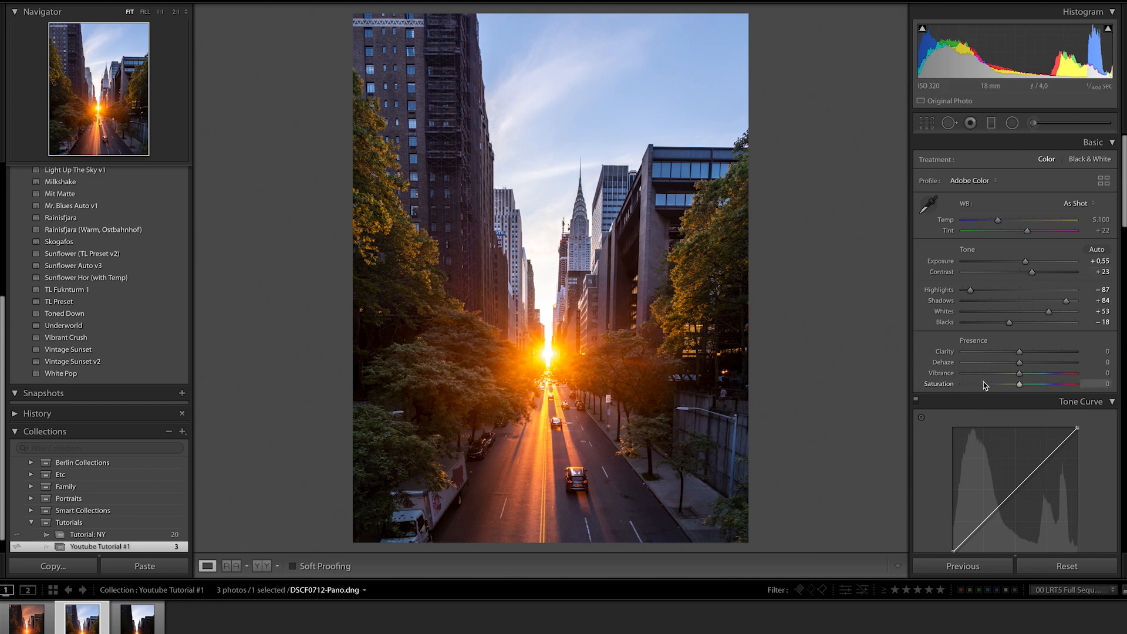
# - Set Saturation to -30, Vibrance to +17 and Clarity to +22, and warm the white balance to a Temp of 6558
pyautogui.moveTo(1009, 388); pyautogui.dragTo(1003, 387)
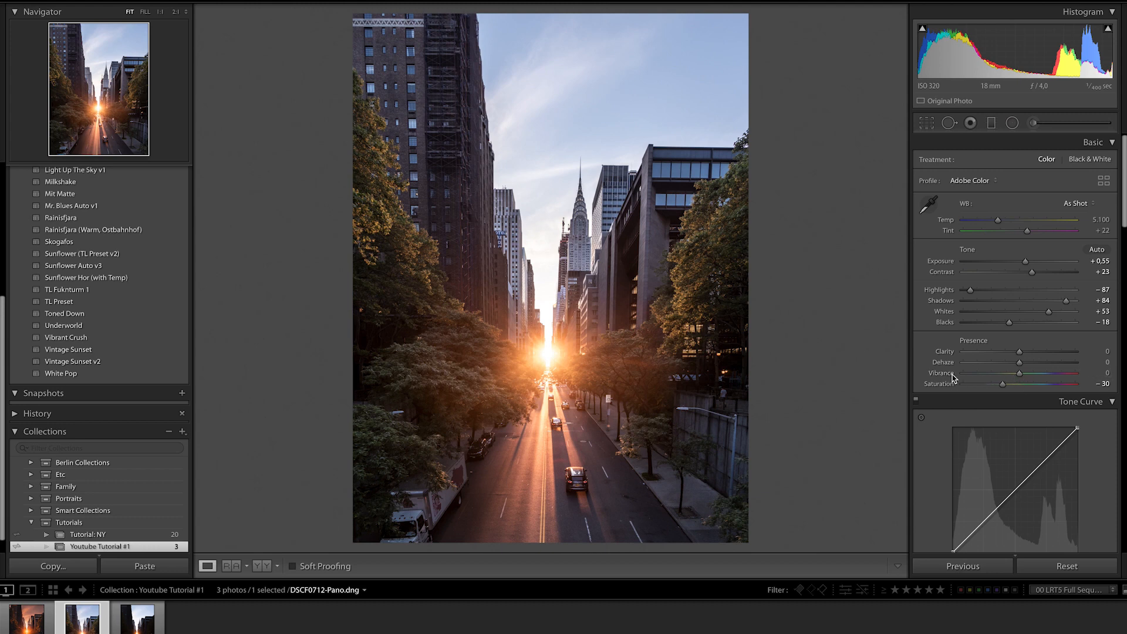
pyautogui.moveTo(1020, 375); pyautogui.dragTo(1030, 377)
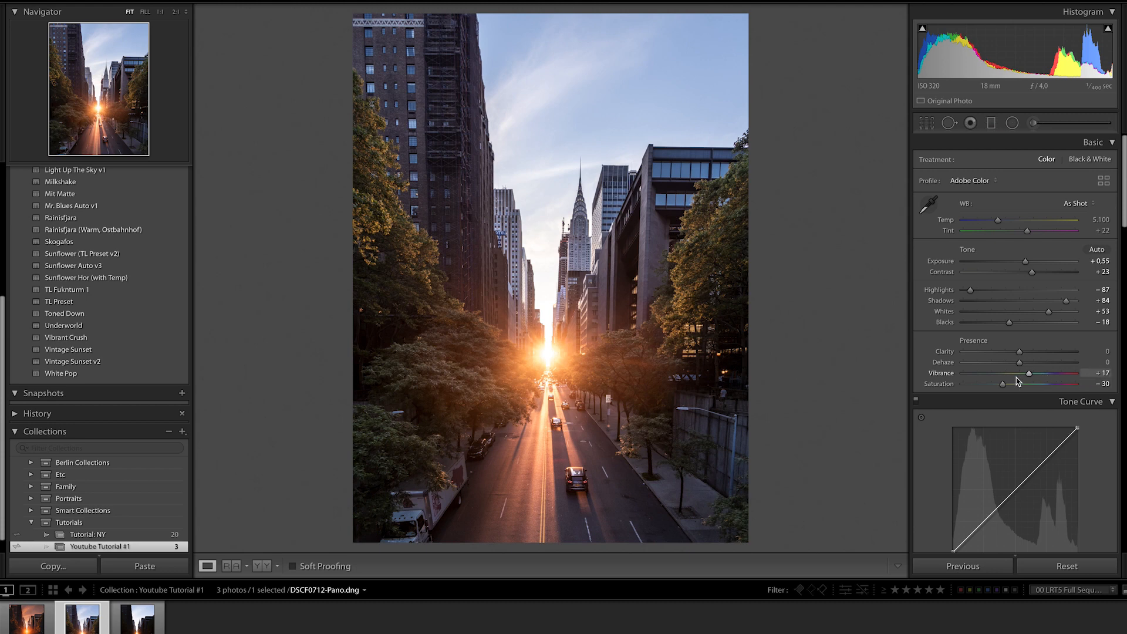
pyautogui.moveTo(1019, 352)
pyautogui.mouseDown()
pyautogui.moveTo(1036, 357)
pyautogui.moveTo(995, 355)
pyautogui.moveTo(1033, 356)
pyautogui.mouseUp()
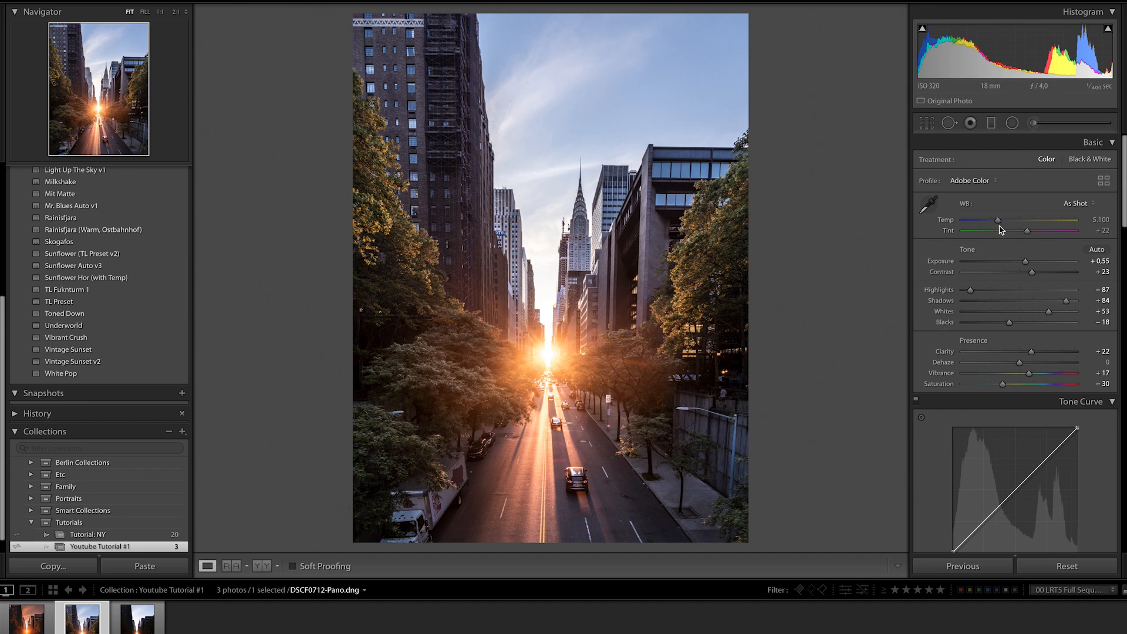
pyautogui.moveTo(998, 221)
pyautogui.mouseDown()
pyautogui.moveTo(1033, 225)
pyautogui.moveTo(1016, 223)
pyautogui.mouseUp()
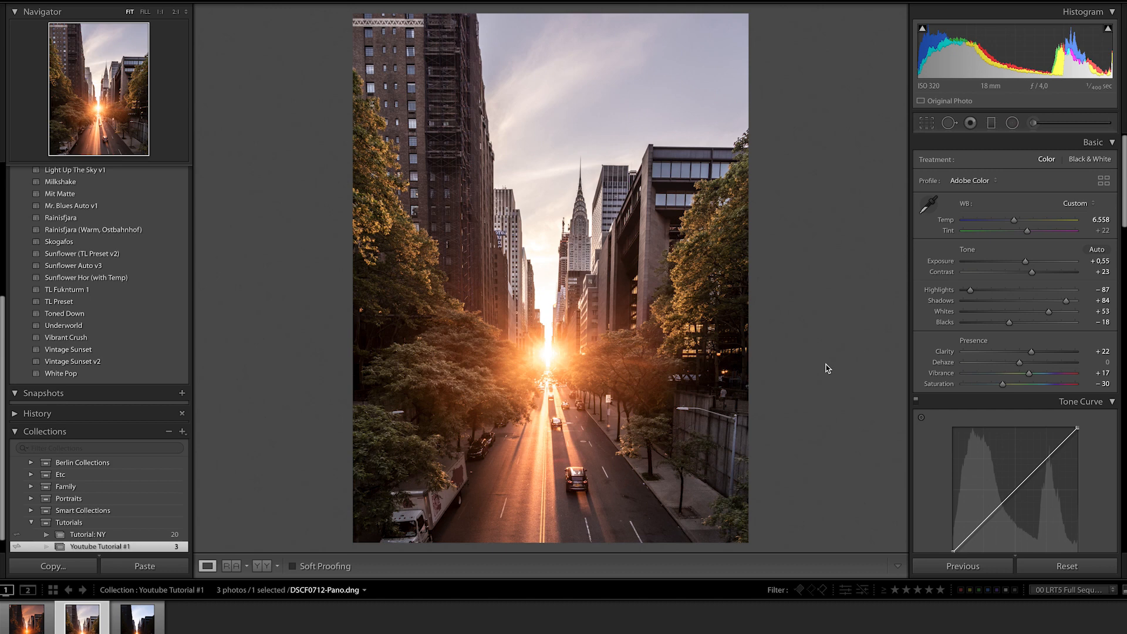
# - Compare the basic tone and white balance edits with the original version of the photo
pyautogui.press('\\')
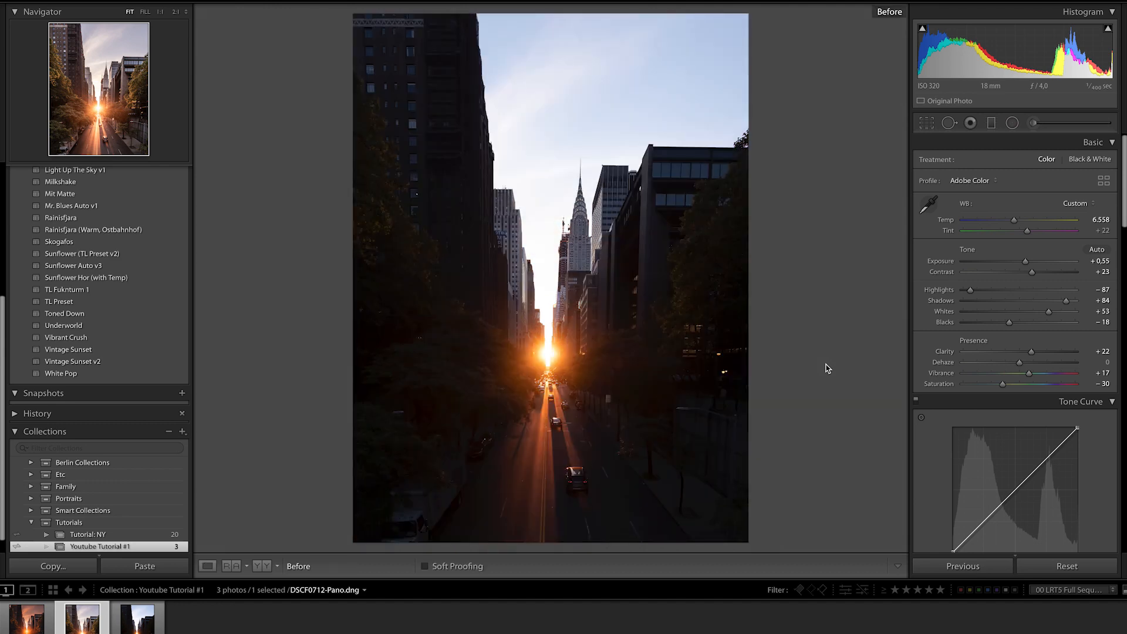
pyautogui.press('\\')
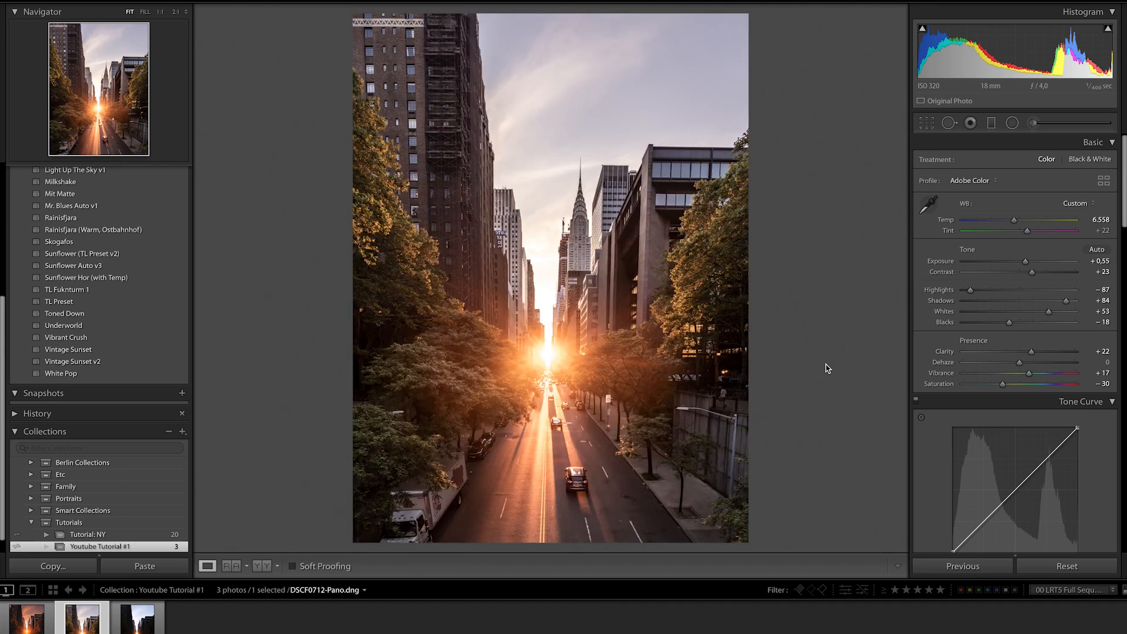
pyautogui.press('\\')
pyautogui.press('\\')
# - In the per-color HSL adjustments, set Red to Hue +14, Saturation +20 and Luminance +13
pyautogui.scroll(-3, 924, 467)
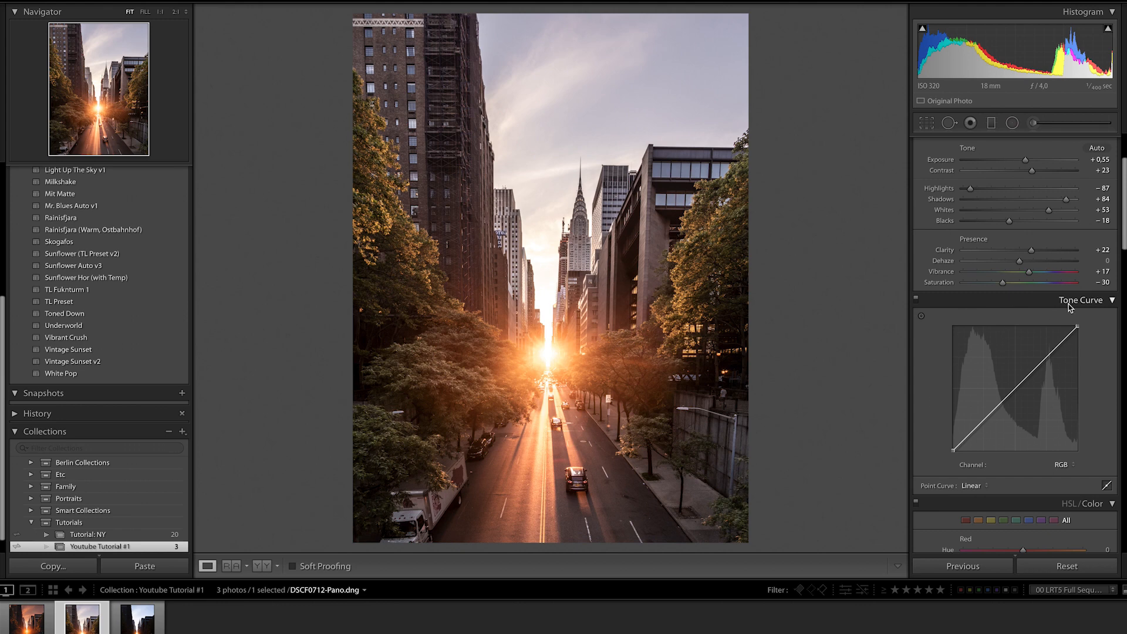
pyautogui.scroll(-7, 937, 390)
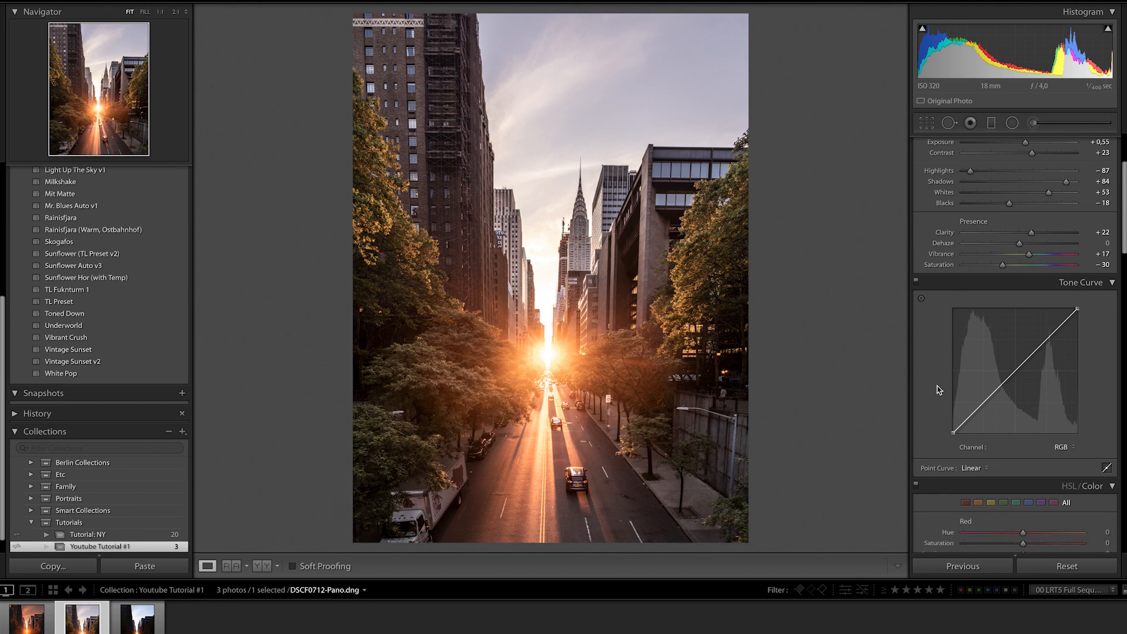
pyautogui.scroll(-1, 938, 390)
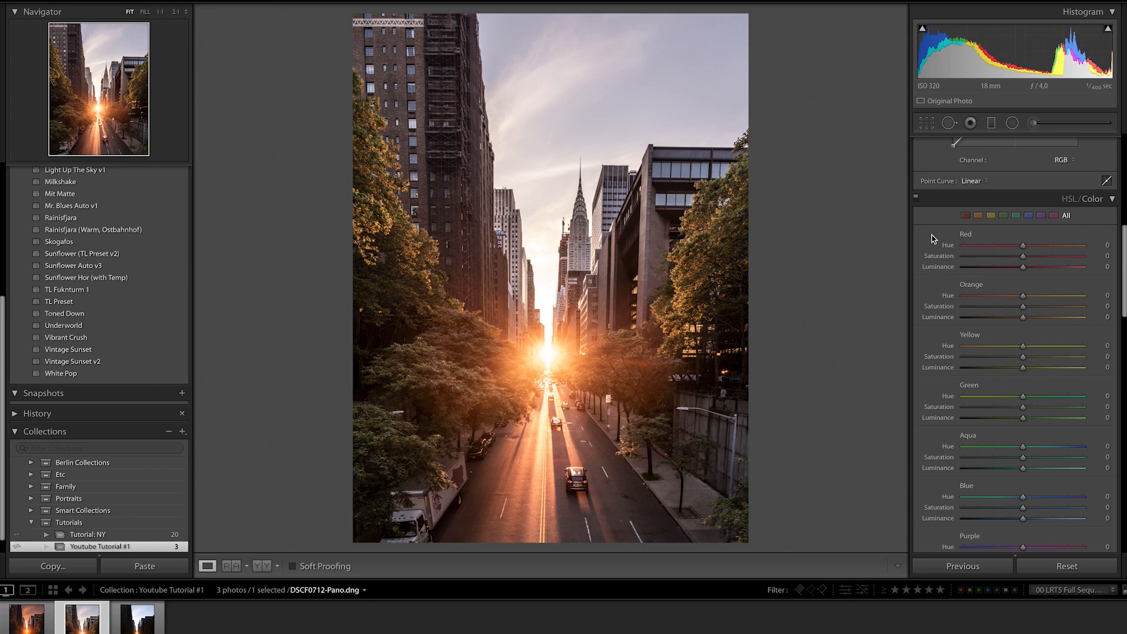
pyautogui.click(1068, 200)
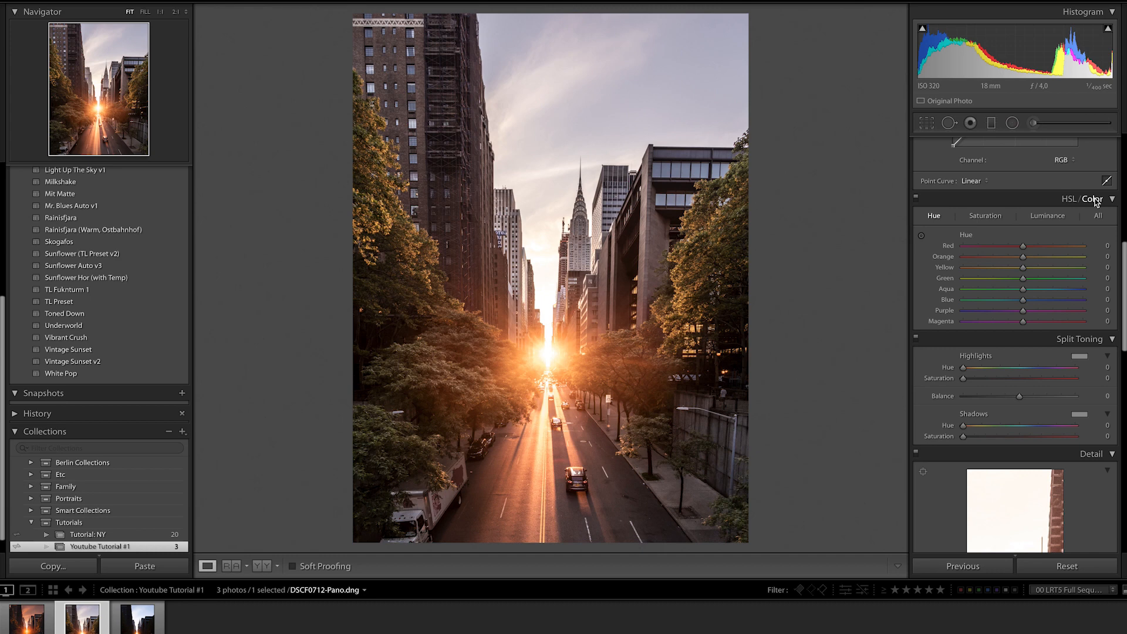
pyautogui.click(1093, 200)
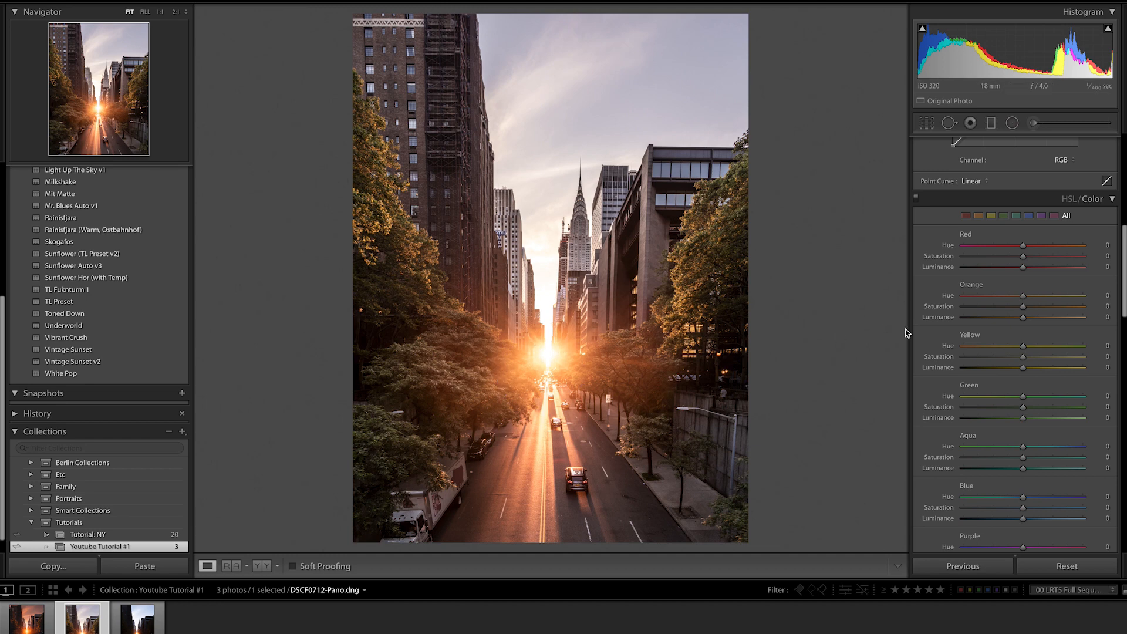
pyautogui.moveTo(1023, 245)
pyautogui.mouseDown()
pyautogui.moveTo(1050, 246)
pyautogui.moveTo(1024, 247)
pyautogui.moveTo(1034, 249)
pyautogui.mouseUp()
pyautogui.moveTo(1033, 260)
pyautogui.mouseDown()
pyautogui.moveTo(1061, 262)
pyautogui.moveTo(1035, 261)
pyautogui.mouseUp()
pyautogui.moveTo(1011, 267); pyautogui.dragTo(1033, 273)
# - Adjust the Orange color range to Hue -21, Saturation +6 and Luminance -22
pyautogui.moveTo(1023, 296)
pyautogui.mouseDown()
pyautogui.moveTo(980, 297)
pyautogui.moveTo(1012, 301)
pyautogui.mouseUp()
pyautogui.moveTo(1024, 309)
pyautogui.mouseDown()
pyautogui.moveTo(1070, 314)
pyautogui.moveTo(983, 315)
pyautogui.moveTo(1027, 314)
pyautogui.mouseUp()
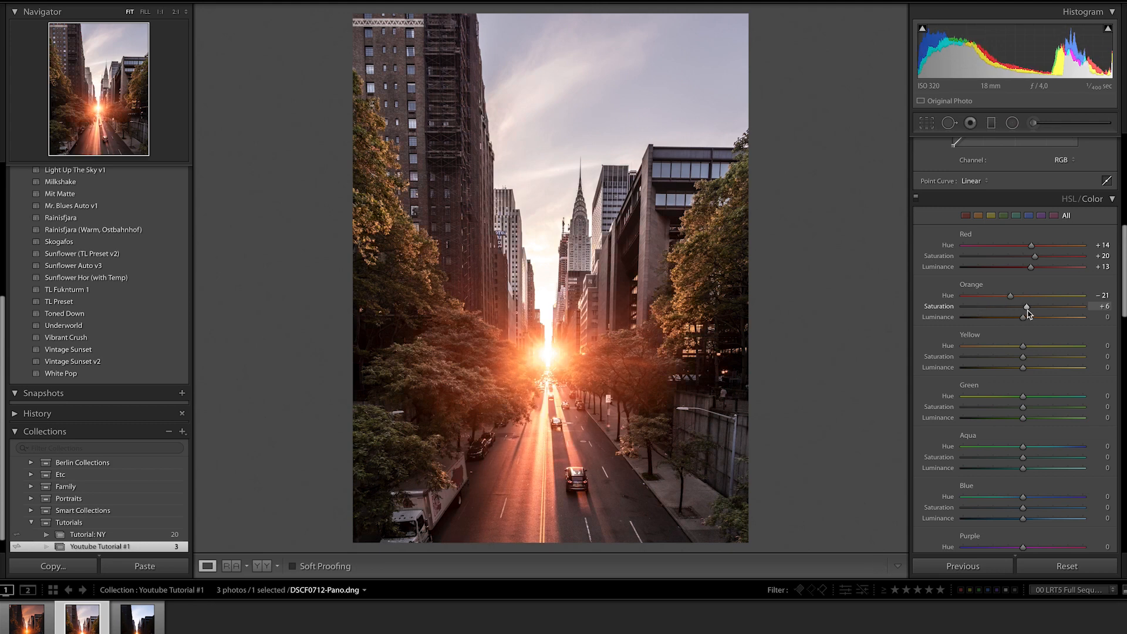
pyautogui.moveTo(1024, 317)
pyautogui.mouseDown()
pyautogui.moveTo(1054, 319)
pyautogui.moveTo(1002, 319)
pyautogui.moveTo(1015, 319)
pyautogui.mouseUp()
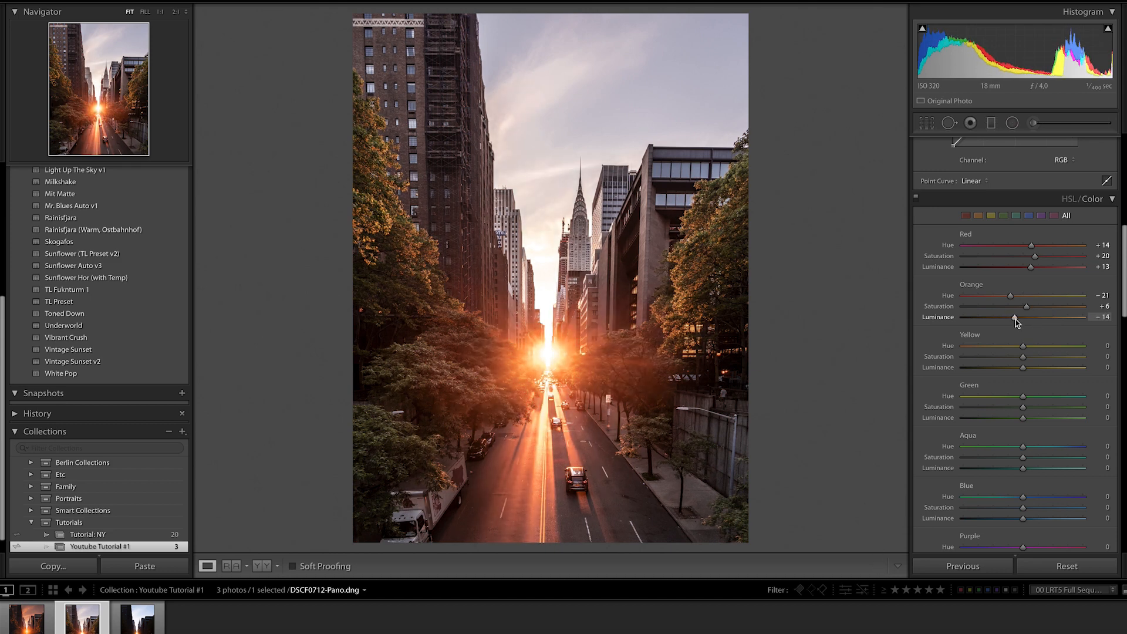
pyautogui.moveTo(1014, 320); pyautogui.dragTo(1012, 325)
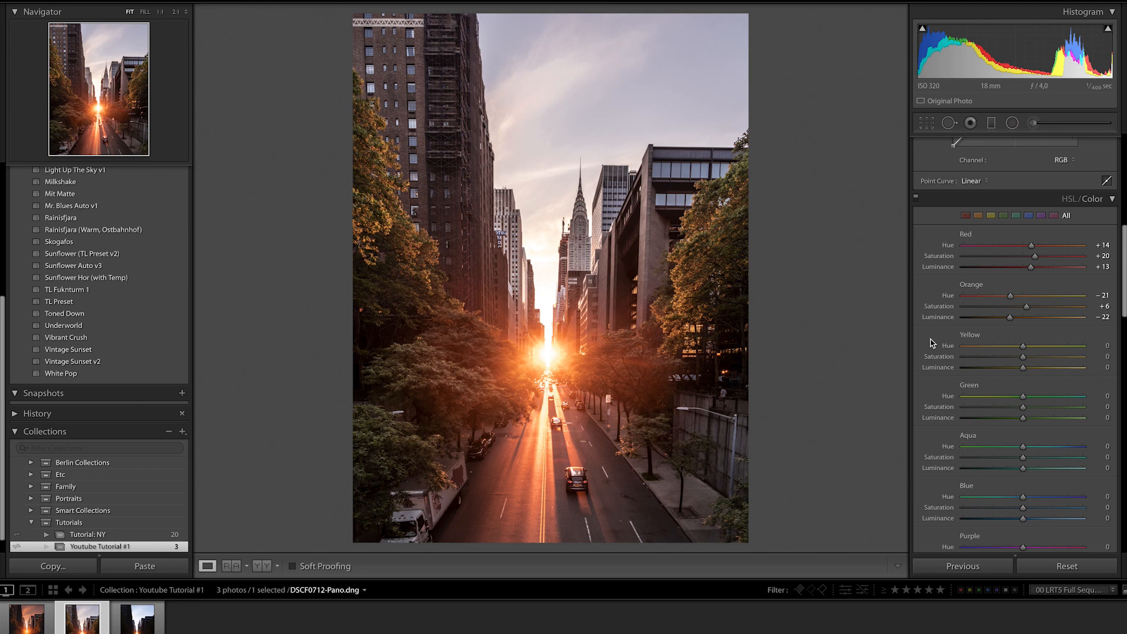
# - Adjust the Yellow color range to Hue -33, Saturation +54 and Luminance -20
pyautogui.moveTo(1023, 346); pyautogui.dragTo(1004, 351)
pyautogui.moveTo(1025, 358); pyautogui.dragTo(1056, 361)
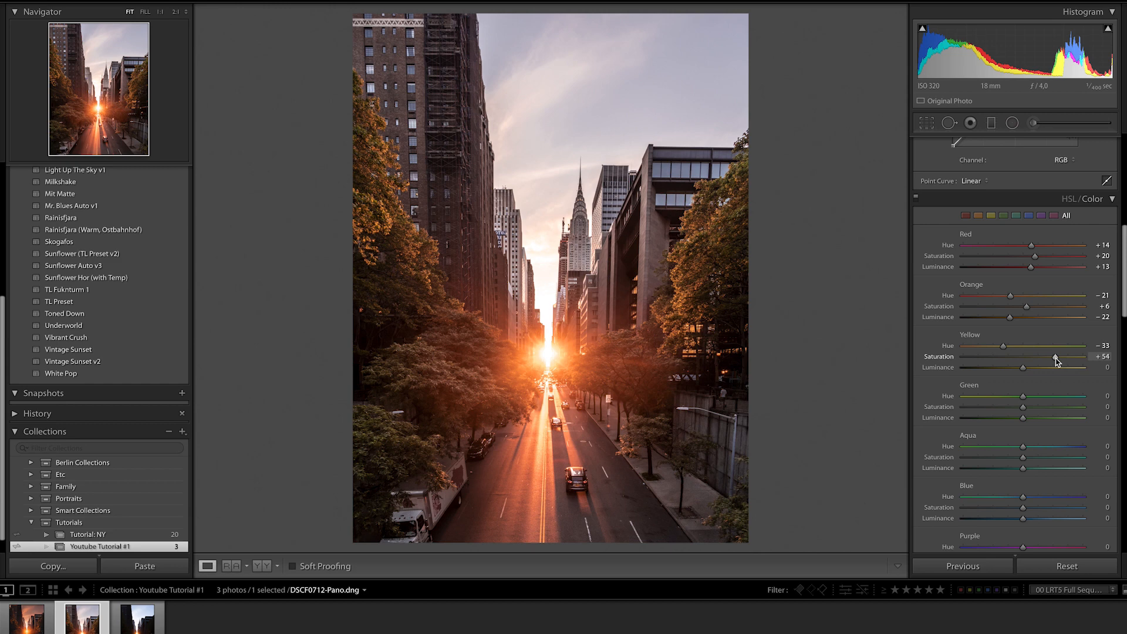
pyautogui.moveTo(1023, 368)
pyautogui.mouseDown()
pyautogui.moveTo(992, 372)
pyautogui.moveTo(1057, 377)
pyautogui.moveTo(1011, 376)
pyautogui.mouseUp()
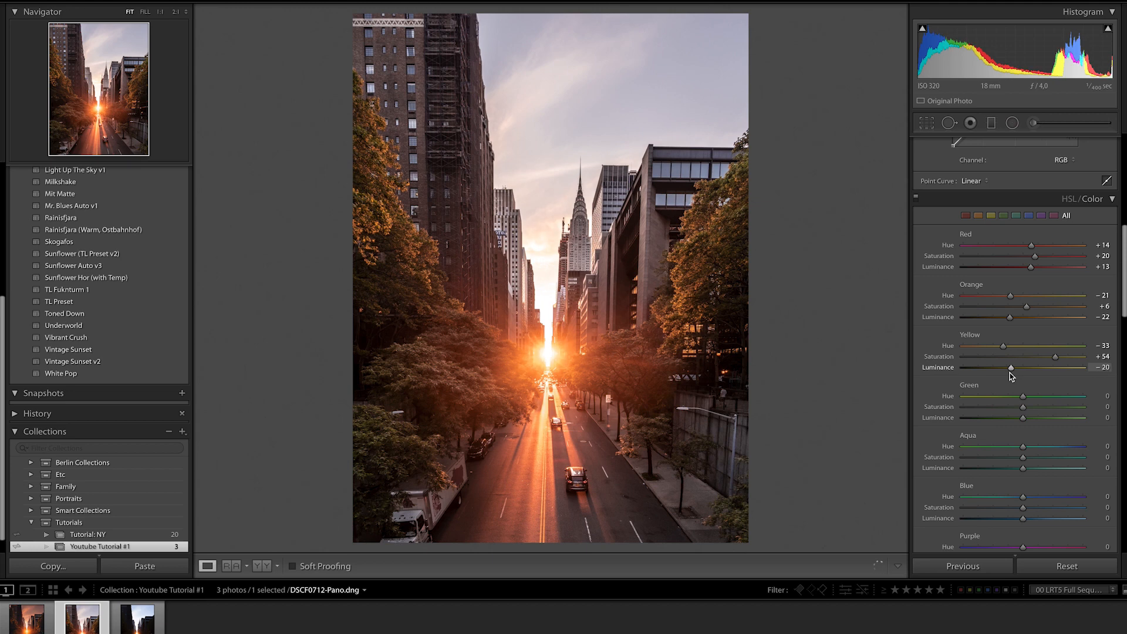
# - Adjust the Green color range to Hue -72, Saturation -42 and Luminance +65
pyautogui.scroll(-3, 1010, 375)
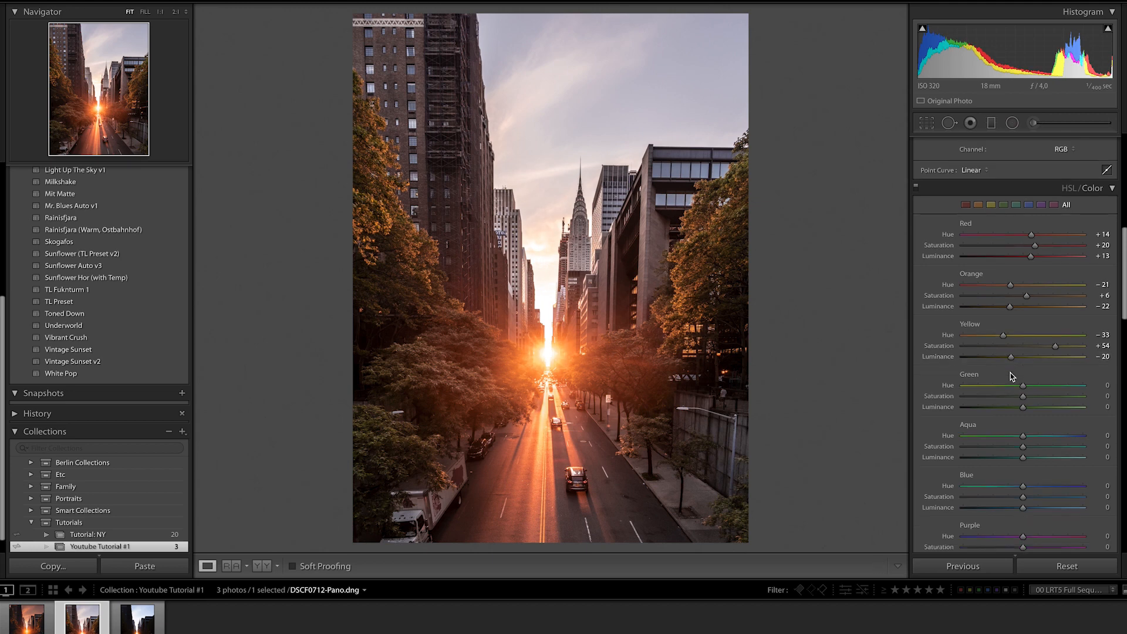
pyautogui.moveTo(996, 324); pyautogui.dragTo(982, 325)
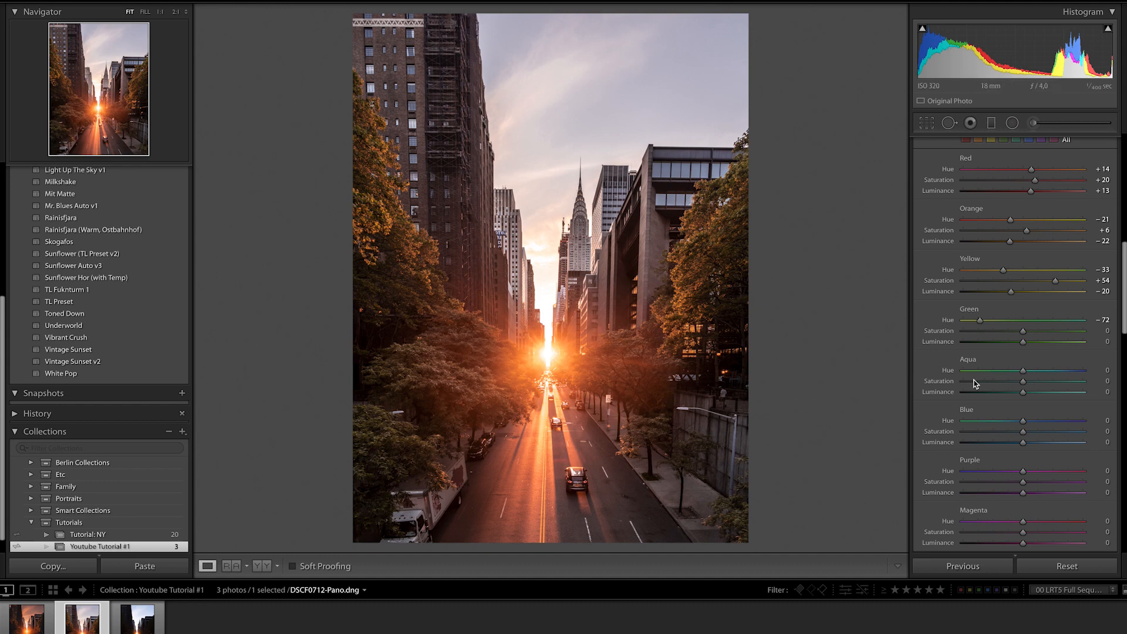
pyautogui.moveTo(1022, 330); pyautogui.dragTo(998, 332)
pyautogui.moveTo(1023, 341); pyautogui.dragTo(1065, 347)
# - Set the Aqua color range to Hue +85 and Luminance -27
pyautogui.scroll(-3, 998, 369)
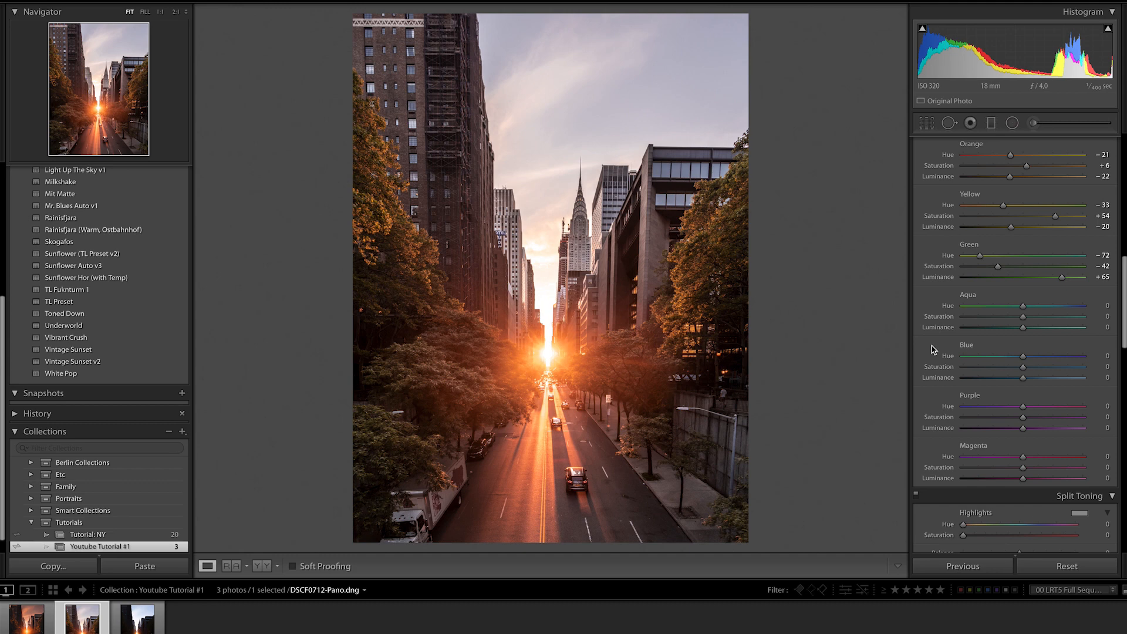
pyautogui.moveTo(1023, 306); pyautogui.dragTo(1074, 311)
pyautogui.moveTo(1008, 317)
pyautogui.mouseDown()
pyautogui.moveTo(1078, 319)
pyautogui.moveTo(1020, 318)
pyautogui.moveTo(1008, 331)
pyautogui.mouseUp()
# - Adjust the Blue color range to Hue -18, Saturation -50 and Luminance -15
pyautogui.moveTo(1025, 358)
pyautogui.mouseDown()
pyautogui.moveTo(986, 359)
pyautogui.moveTo(1054, 365)
pyautogui.moveTo(968, 372)
pyautogui.moveTo(1013, 357)
pyautogui.mouseUp()
pyautogui.moveTo(1023, 370); pyautogui.dragTo(996, 373)
pyautogui.moveTo(994, 370); pyautogui.dragTo(993, 371)
pyautogui.moveTo(1031, 380)
pyautogui.mouseDown()
pyautogui.moveTo(984, 380)
pyautogui.moveTo(1025, 381)
pyautogui.moveTo(1016, 381)
pyautogui.mouseUp()
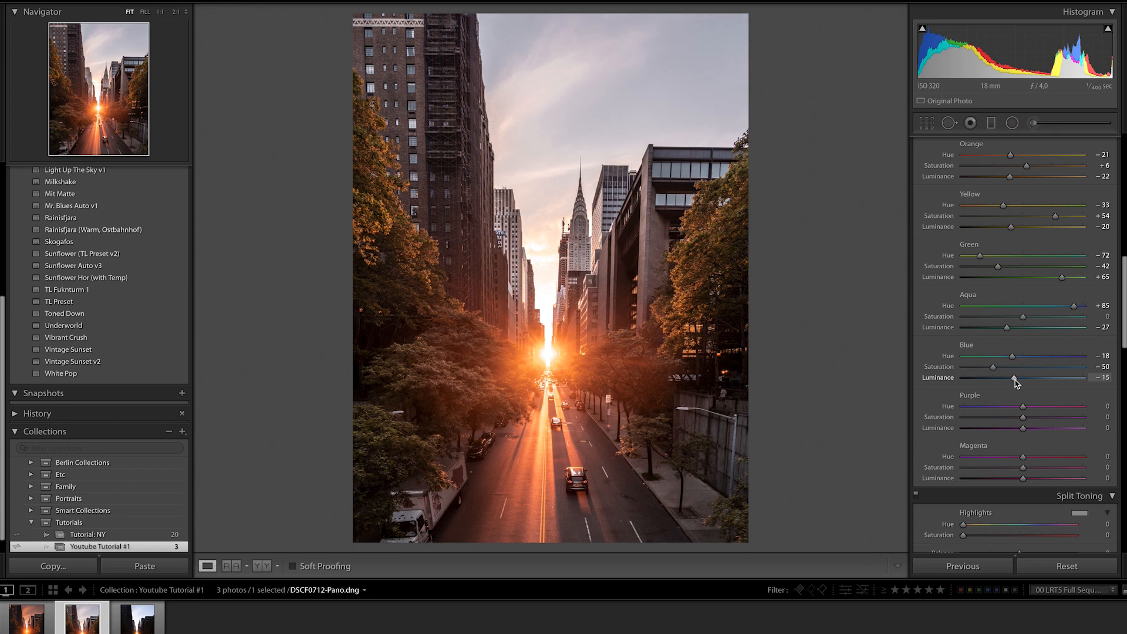
# - Set the Purple color range to Hue -60 and Saturation -38
pyautogui.moveTo(1016, 410); pyautogui.dragTo(989, 410)
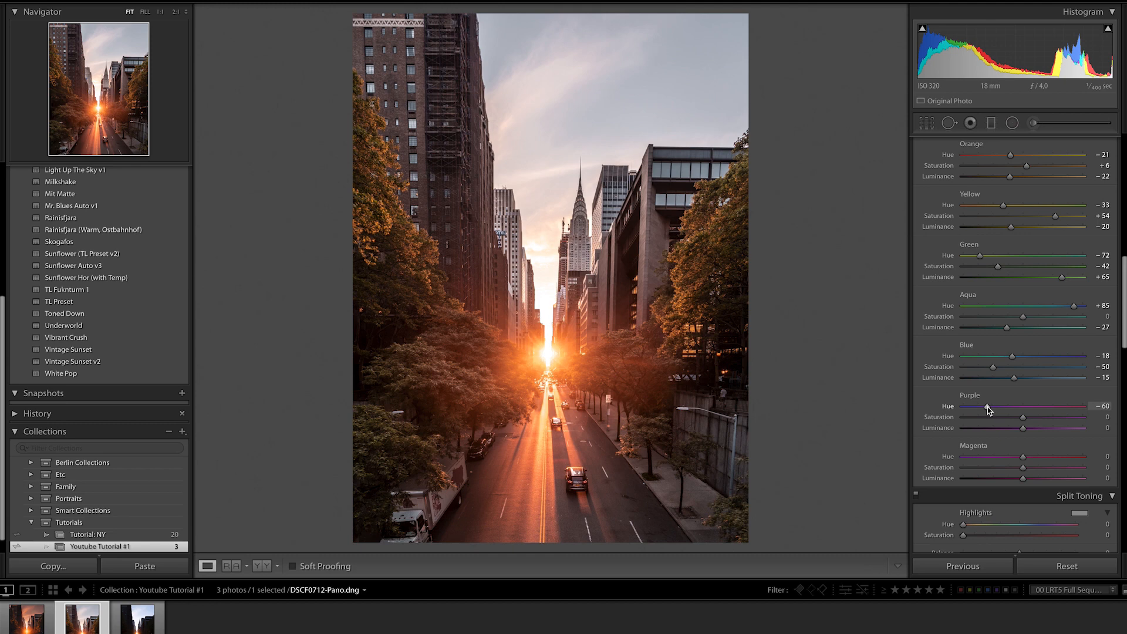
pyautogui.moveTo(1019, 418); pyautogui.dragTo(995, 425)
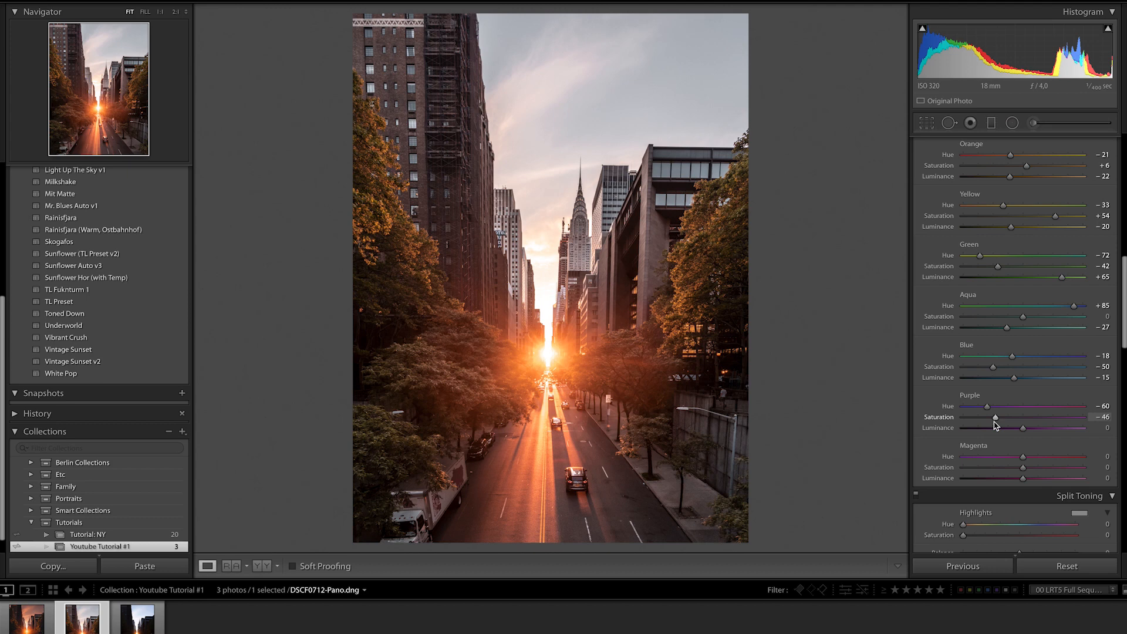
pyautogui.moveTo(995, 426); pyautogui.dragTo(1000, 425)
# - Try shifting the Magenta hue and reset it to 0
pyautogui.scroll(-8, 1023, 459)
pyautogui.moveTo(1011, 460); pyautogui.dragTo(1023, 463)
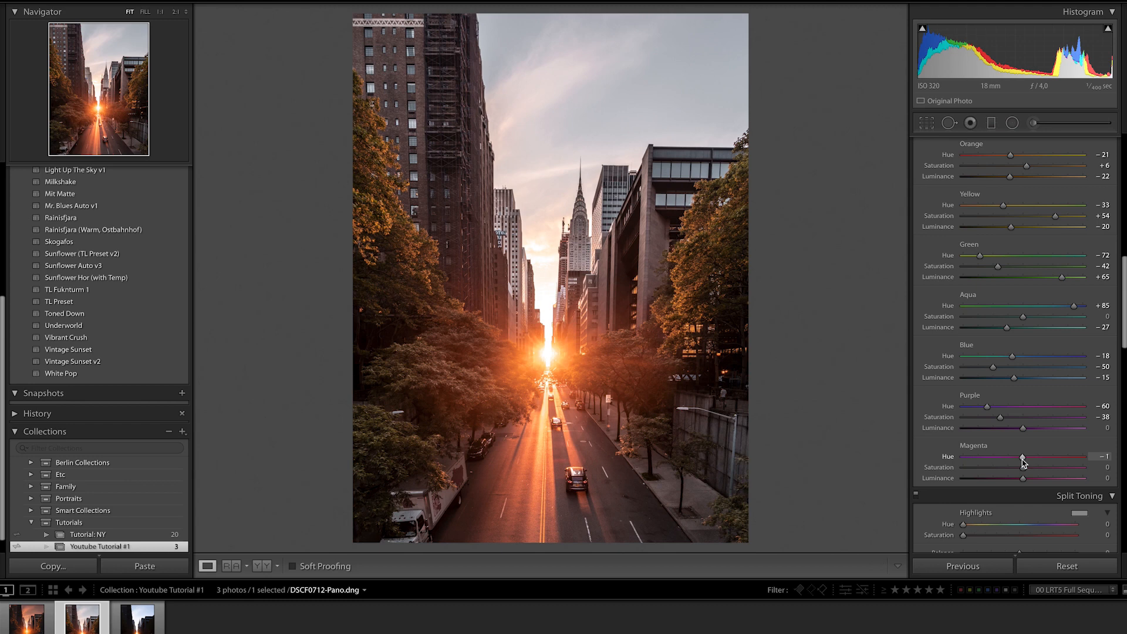
pyautogui.click(1100, 457)
pyautogui.write('0')
pyautogui.press('Return')
# - Compare the color-graded photo with its original version to judge the HSL changes
pyautogui.press('\\')
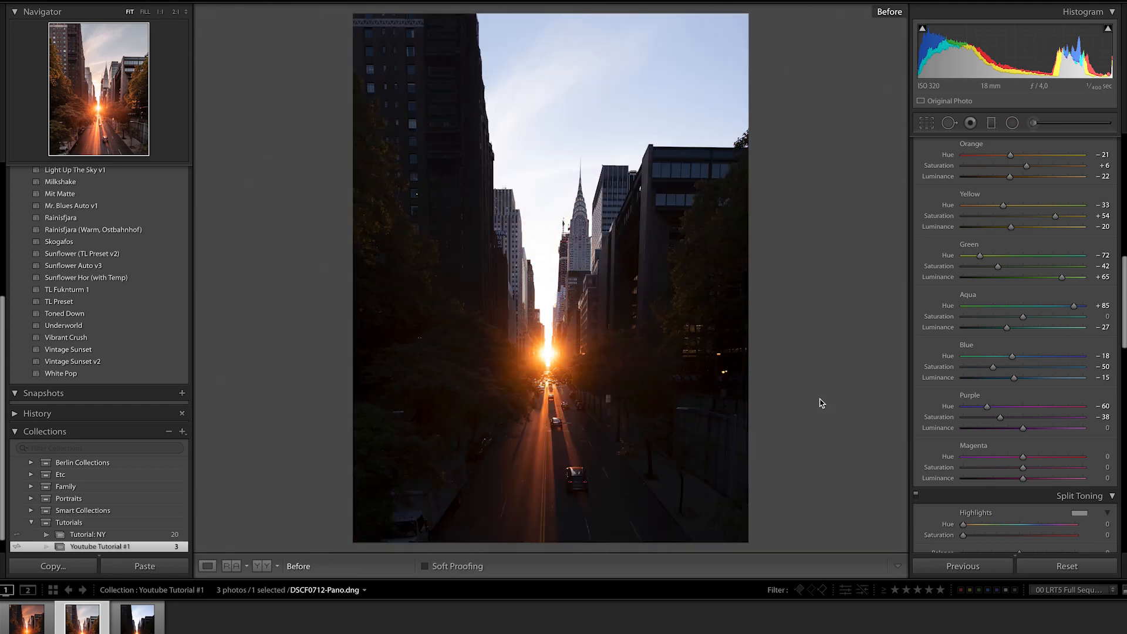
pyautogui.press('\\')
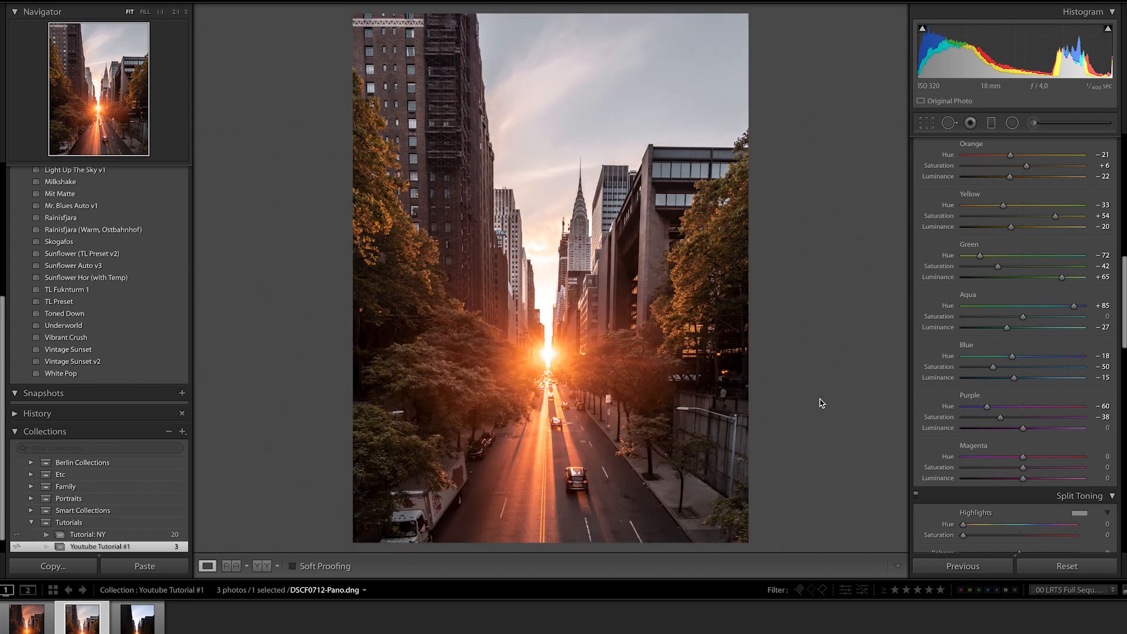
pyautogui.press('\\')
pyautogui.press('\\')
# - Tint the Split Toning highlights a warm yellow-orange with Hue 44 and Saturation 42
pyautogui.scroll(-5, 937, 401)
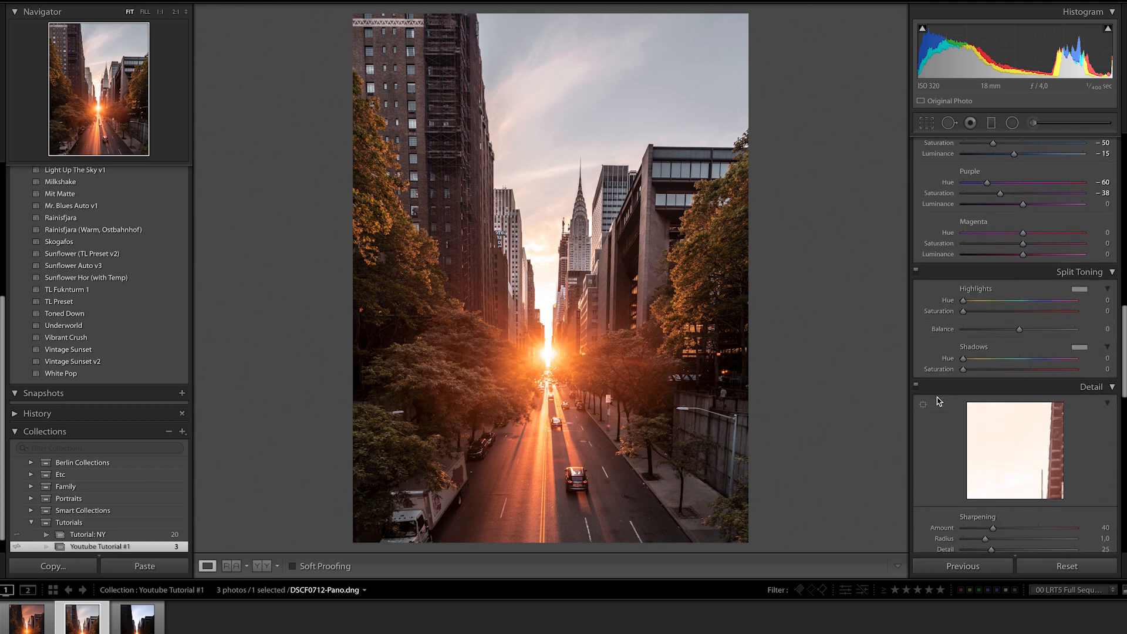
pyautogui.scroll(-1, 937, 401)
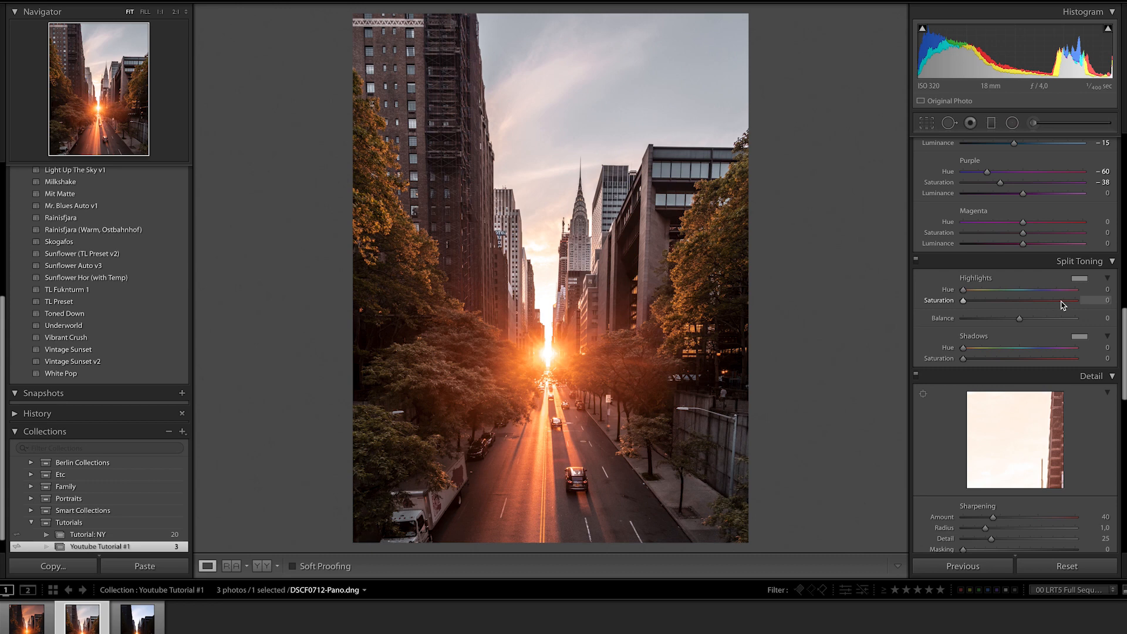
pyautogui.click(1079, 279)
pyautogui.moveTo(879, 309); pyautogui.dragTo(862, 309)
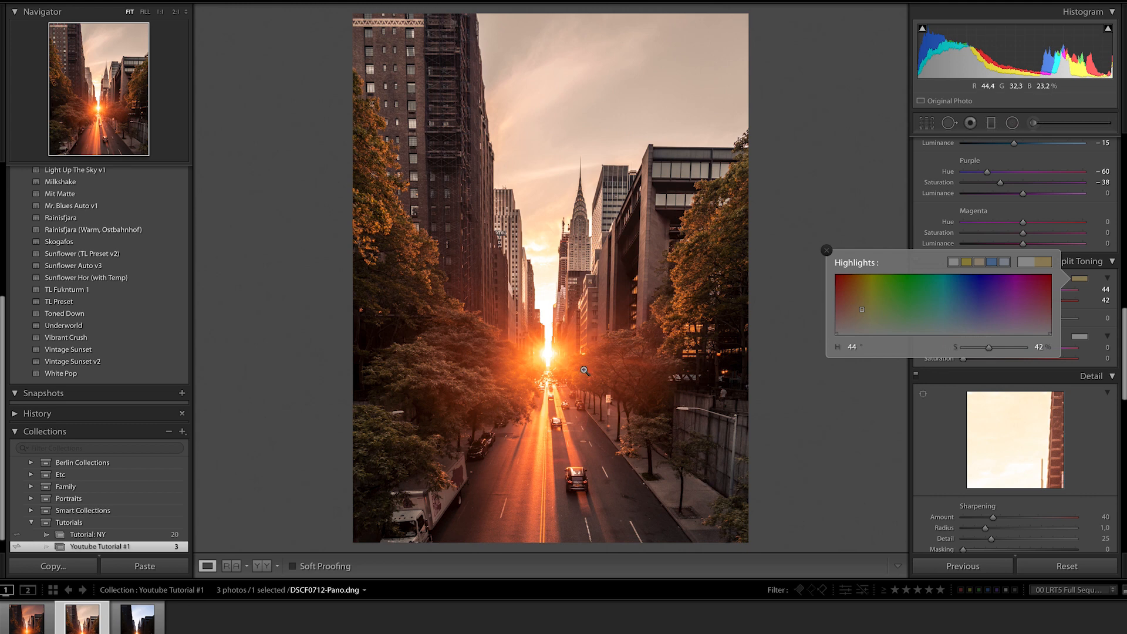
# - Reduce the Split Toning highlights Saturation to 15 and close the highlights color picker
pyautogui.click(973, 348)
pyautogui.moveTo(974, 350); pyautogui.dragTo(972, 351)
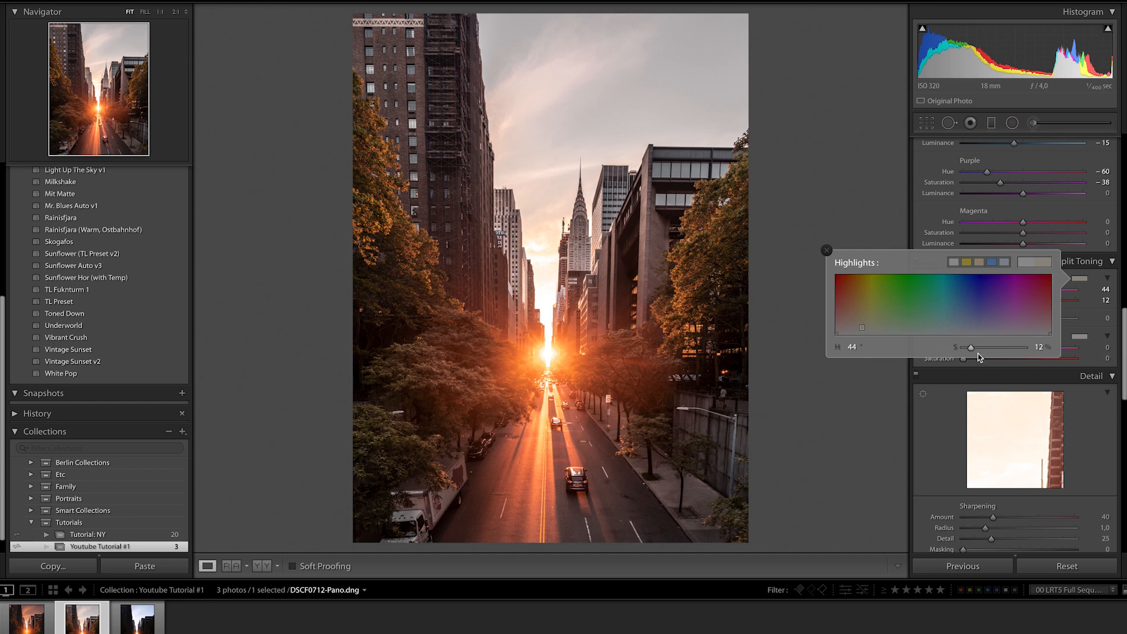
pyautogui.moveTo(972, 349); pyautogui.dragTo(975, 351)
pyautogui.click(826, 250)
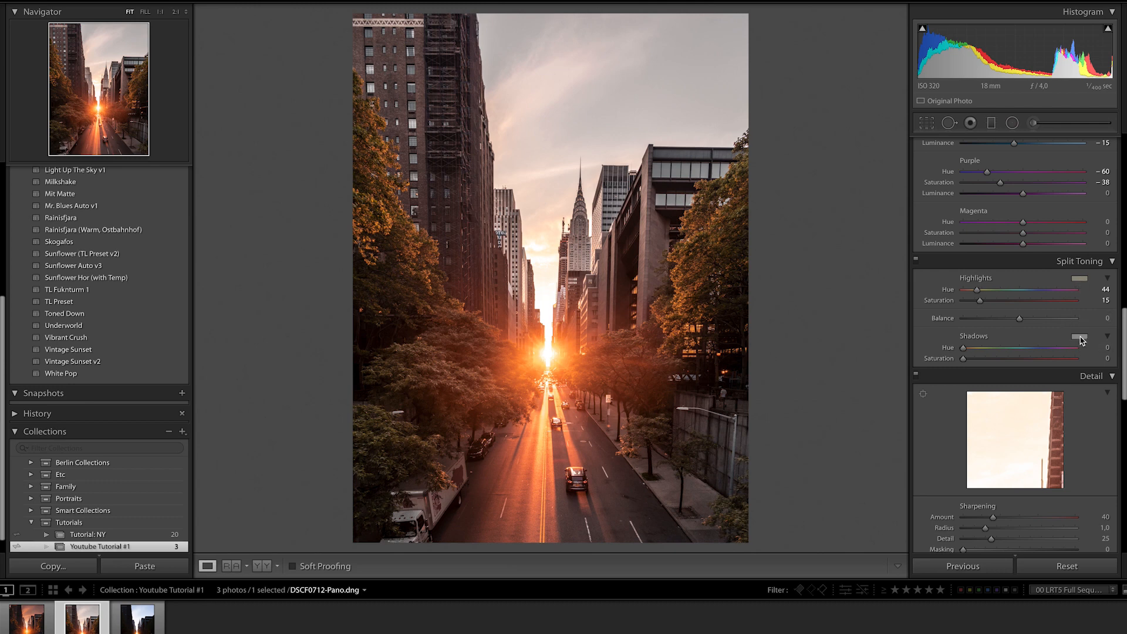
# - Tint the Split Toning shadows a subtle blue with Hue 220 and Saturation 10
pyautogui.click(1082, 339)
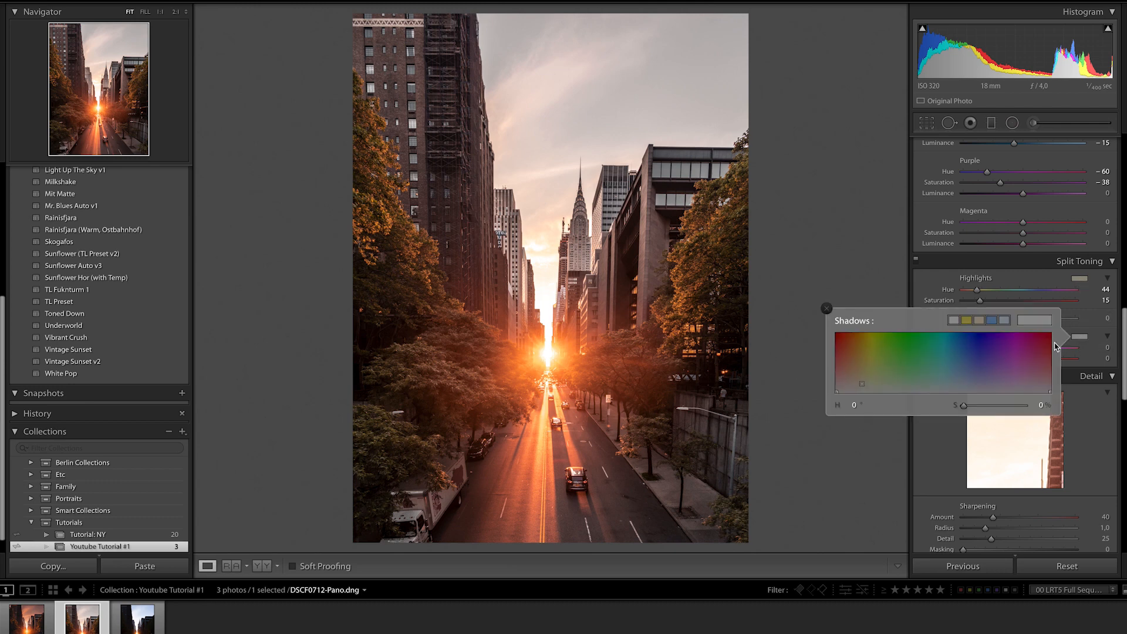
pyautogui.click(963, 365)
pyautogui.moveTo(962, 365); pyautogui.dragTo(966, 365)
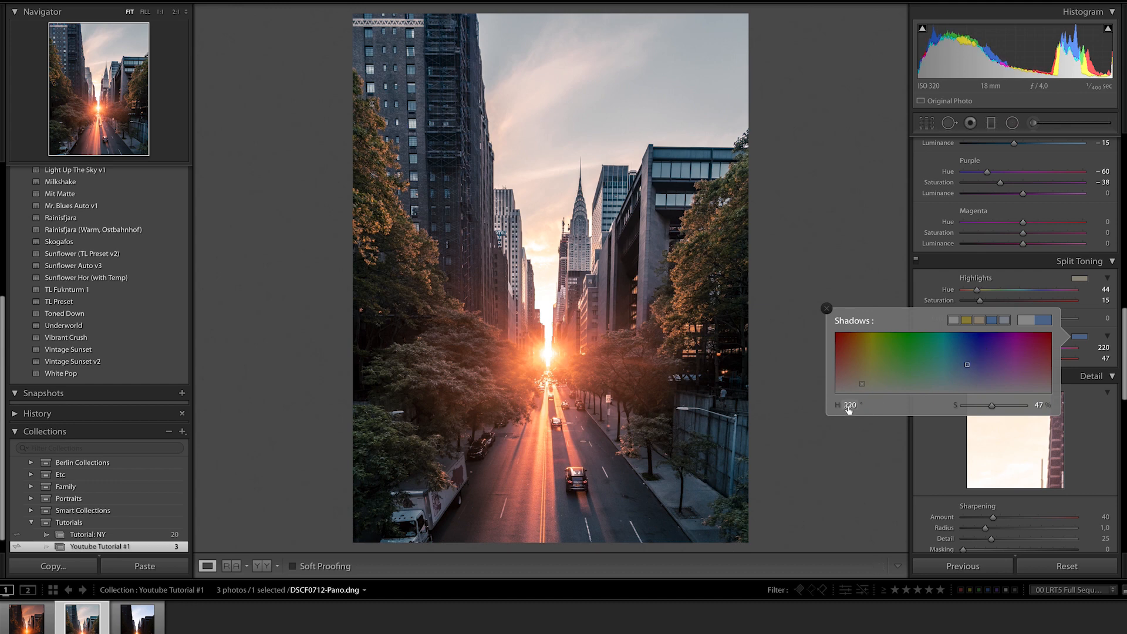
pyautogui.moveTo(974, 409); pyautogui.dragTo(972, 410)
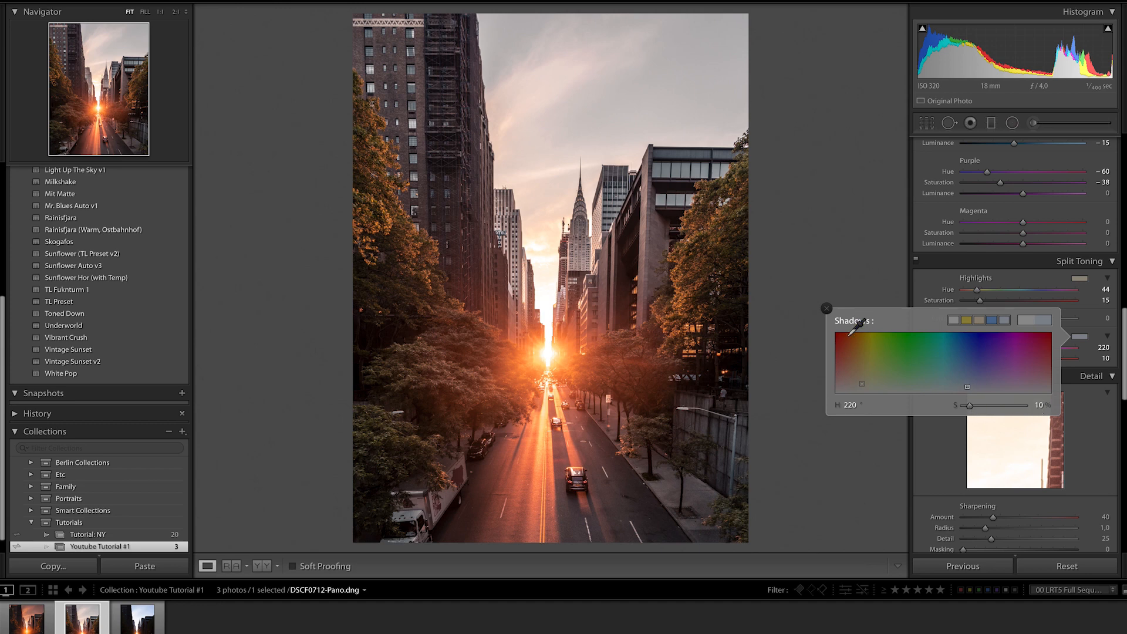
pyautogui.click(826, 308)
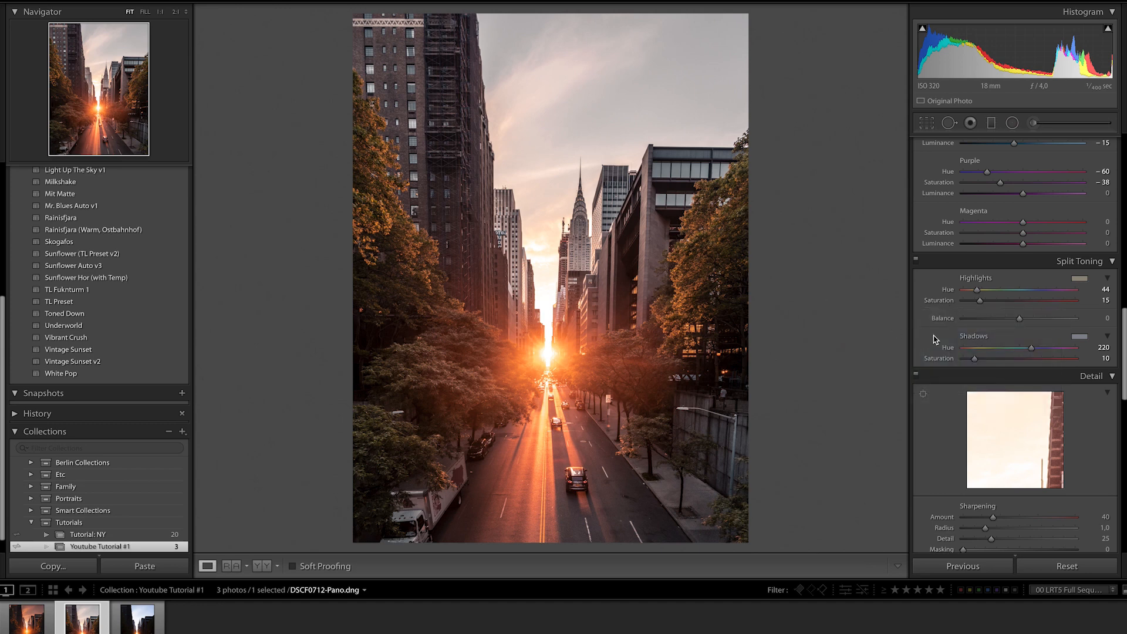
# - Add three points to the RGB tone curve, raising the highlights point and lowering the shadows point into a gentle S-curve
pyautogui.scroll(12, 936, 339)
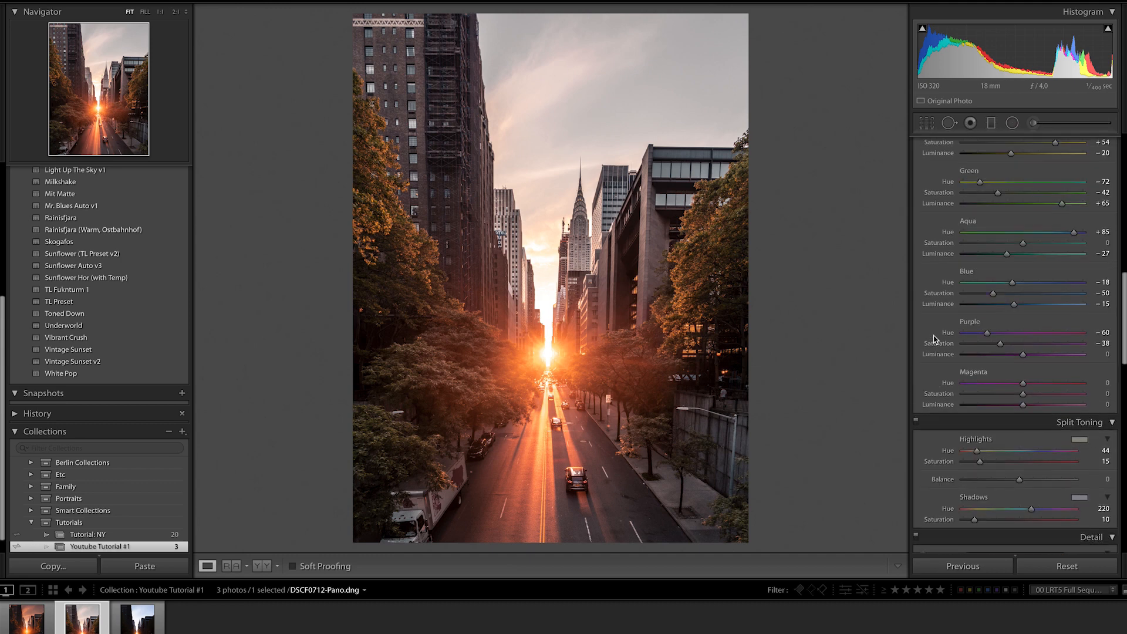
pyautogui.scroll(6, 936, 340)
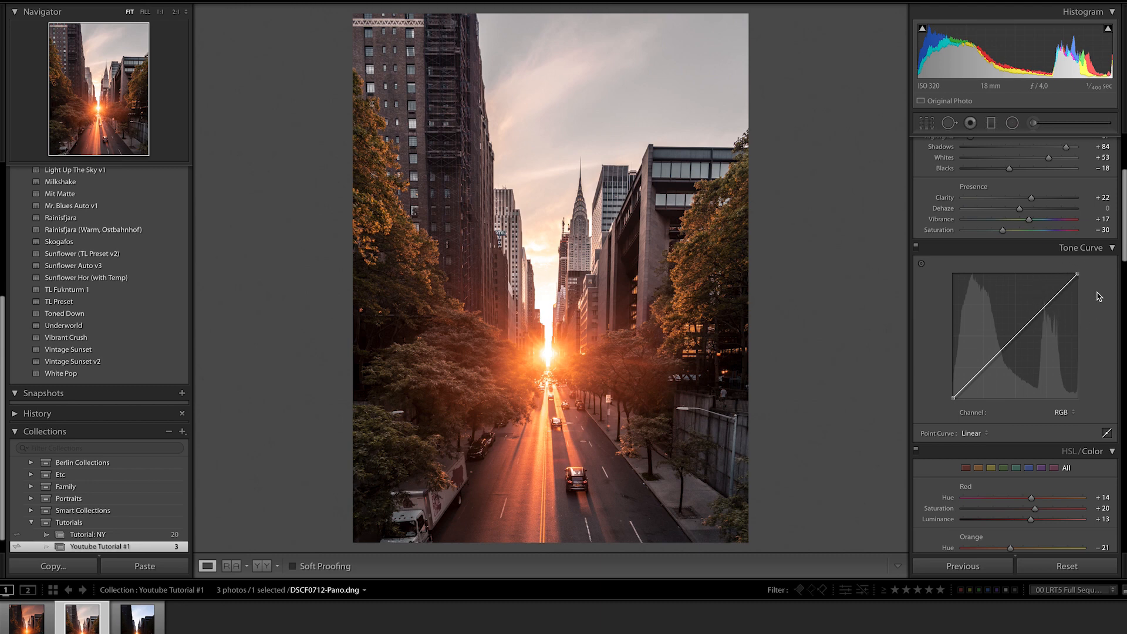
pyautogui.click(1046, 304)
pyautogui.click(1016, 336)
pyautogui.click(985, 367)
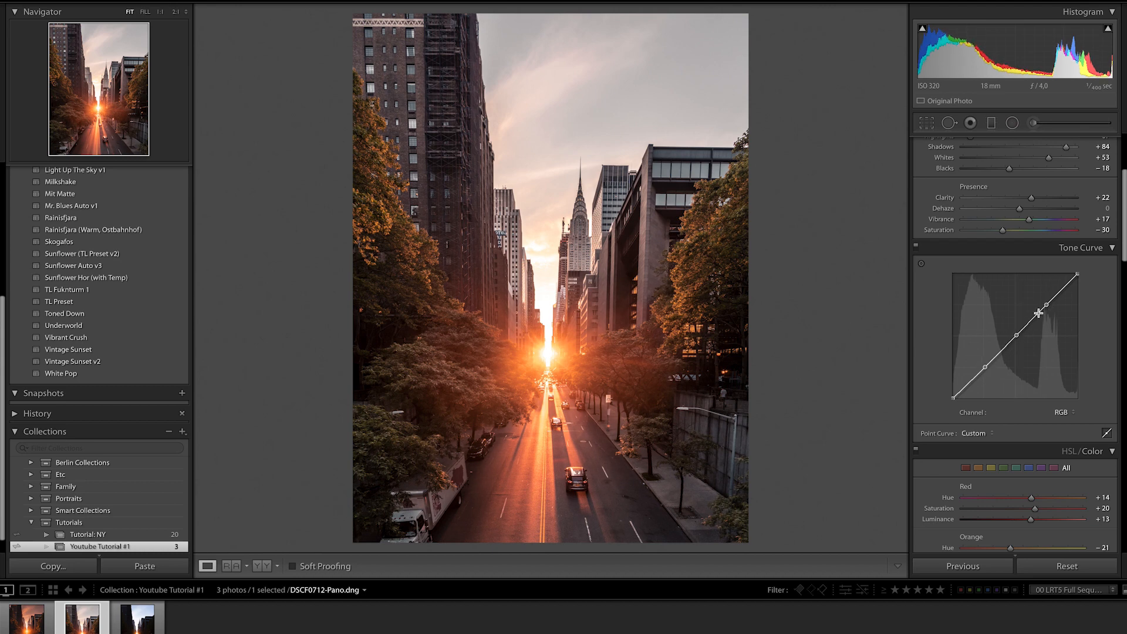
pyautogui.moveTo(1047, 305); pyautogui.dragTo(1045, 302)
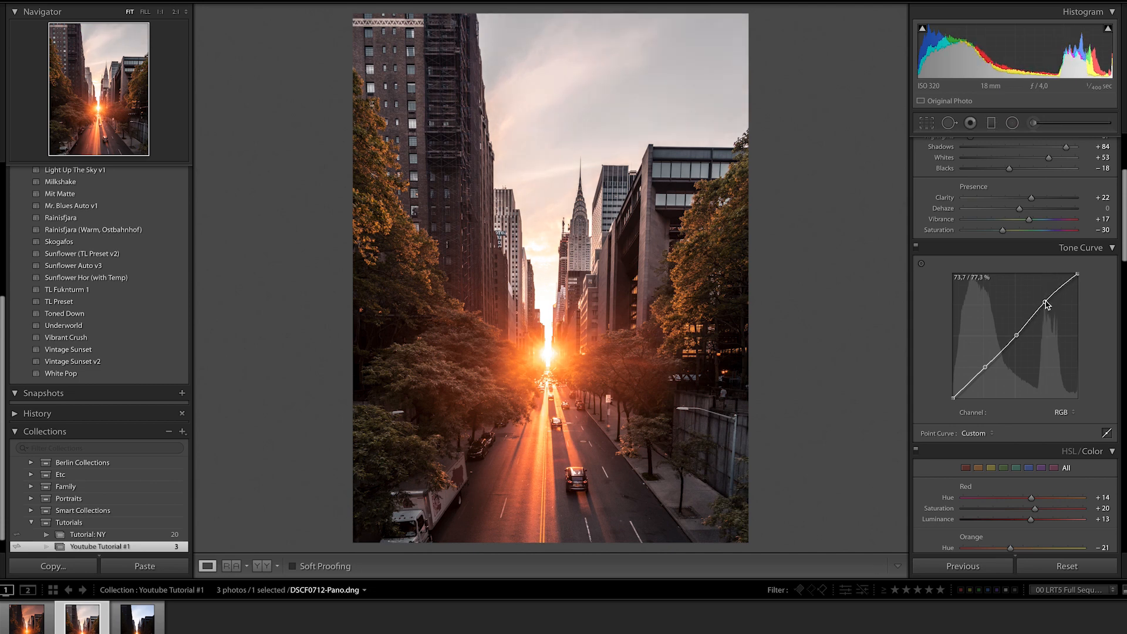
pyautogui.moveTo(986, 368); pyautogui.dragTo(986, 372)
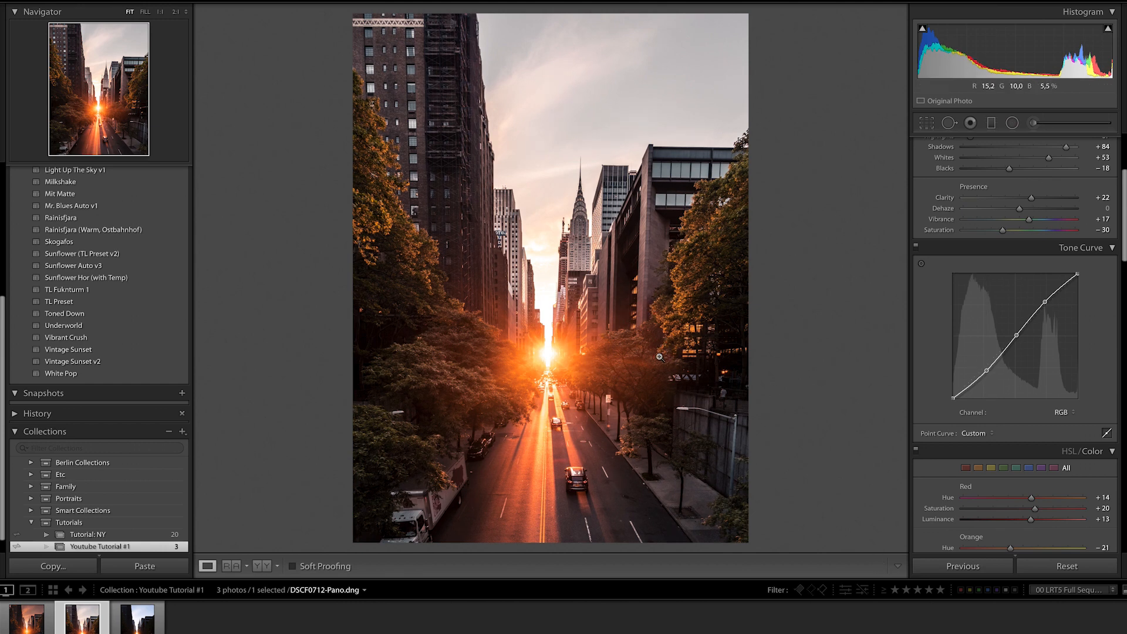
# - Add a deep-shadow point to the tone curve and lift the black point to fade the blacks
pyautogui.click(972, 383)
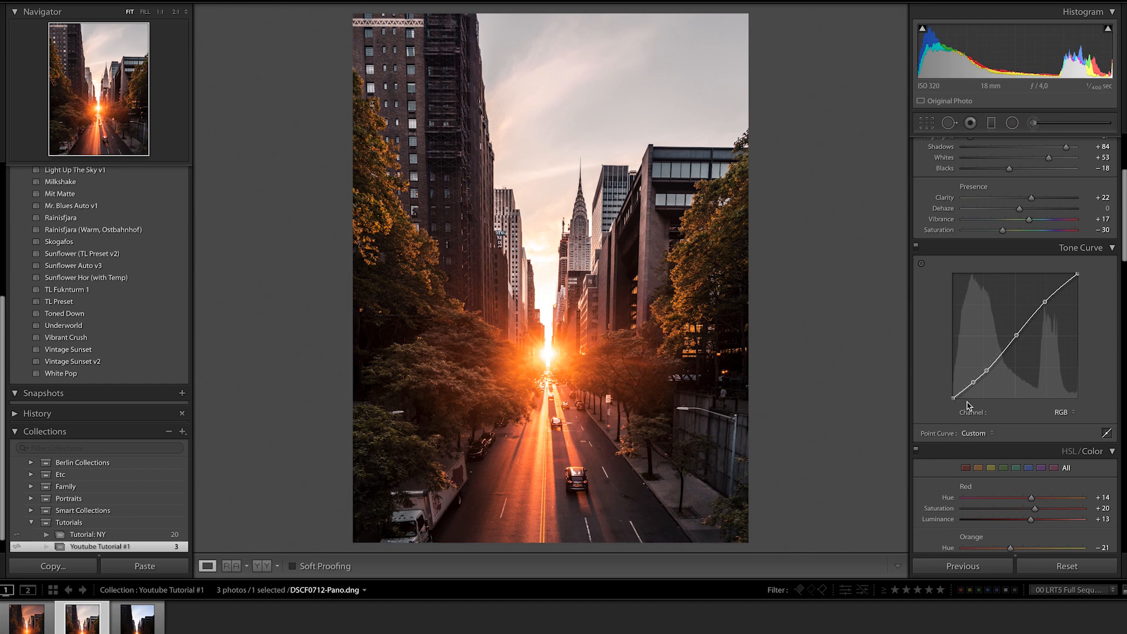
pyautogui.moveTo(953, 397); pyautogui.dragTo(953, 382)
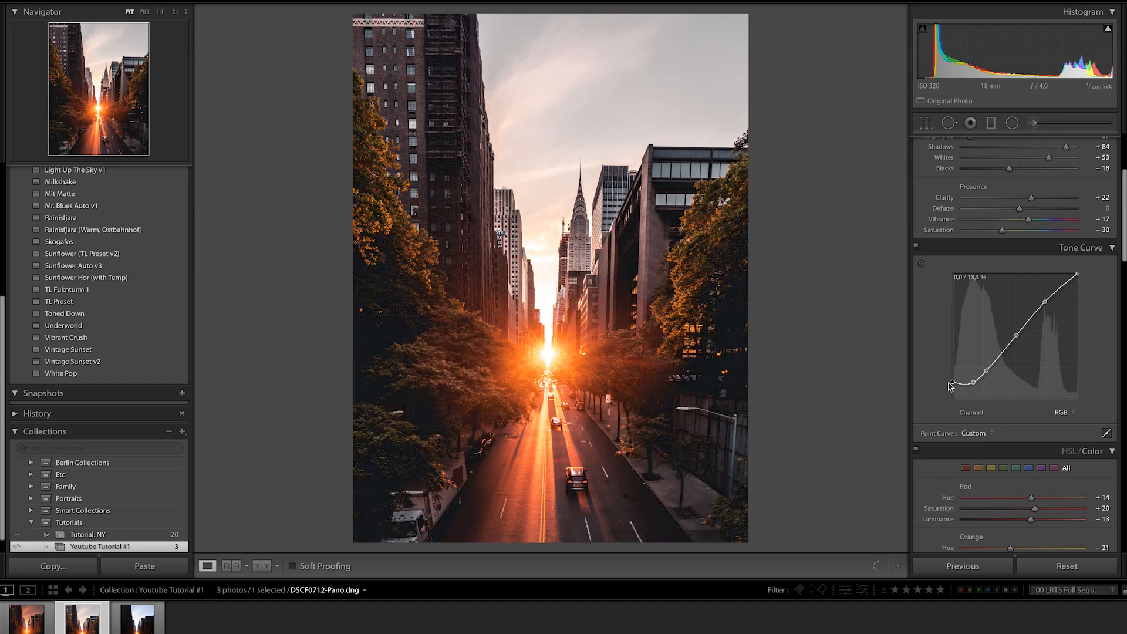
pyautogui.moveTo(973, 382); pyautogui.dragTo(952, 378)
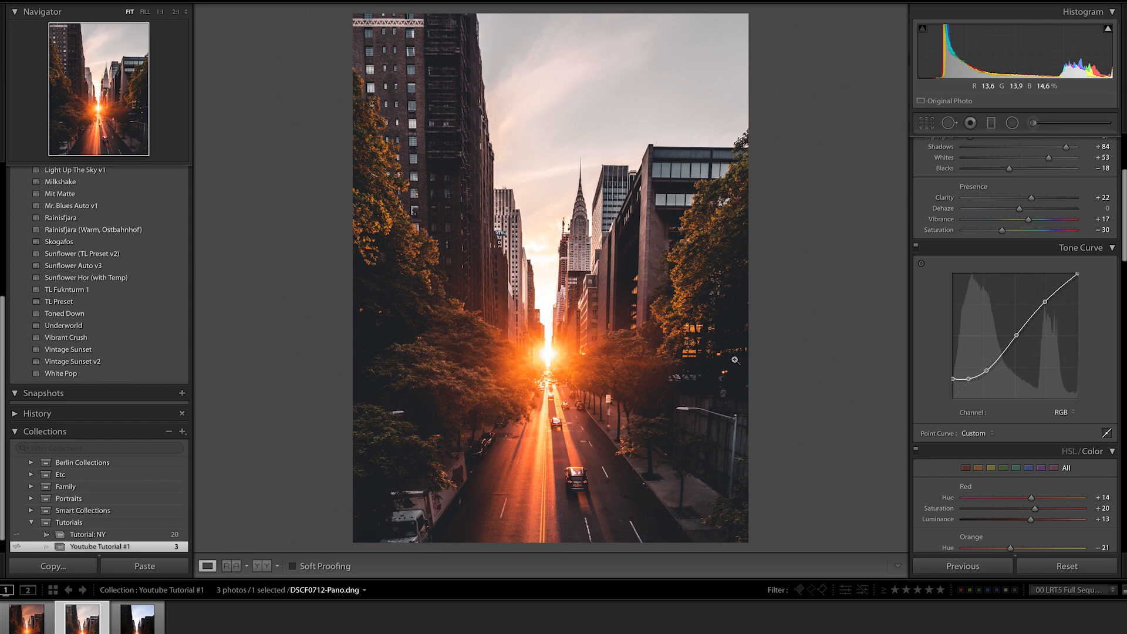
# - Compare the photo with and without the tone curve, and lower the curve's white point slightly to soften the brightest tones
pyautogui.click(916, 246)
pyautogui.click(916, 249)
pyautogui.moveTo(1079, 278)
pyautogui.mouseDown()
pyautogui.moveTo(1079, 294)
pyautogui.moveTo(1080, 285)
pyautogui.mouseUp()
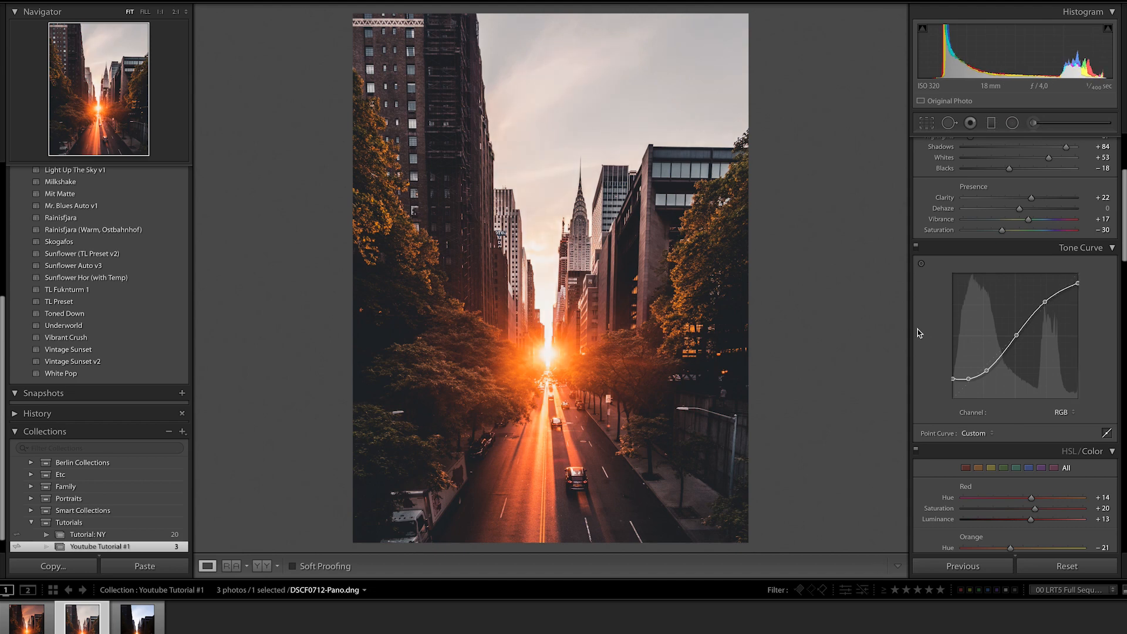
# - Add a post-crop vignette with Amount -13, Feather 75 and Highlights 93
pyautogui.scroll(-6, 931, 341)
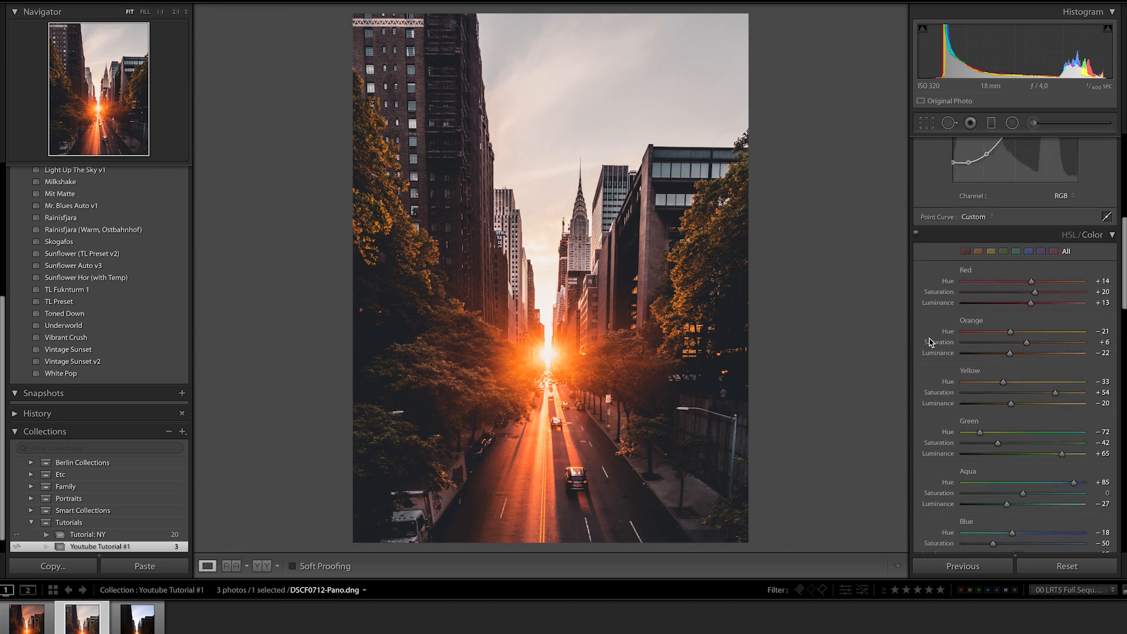
pyautogui.scroll(-12, 931, 343)
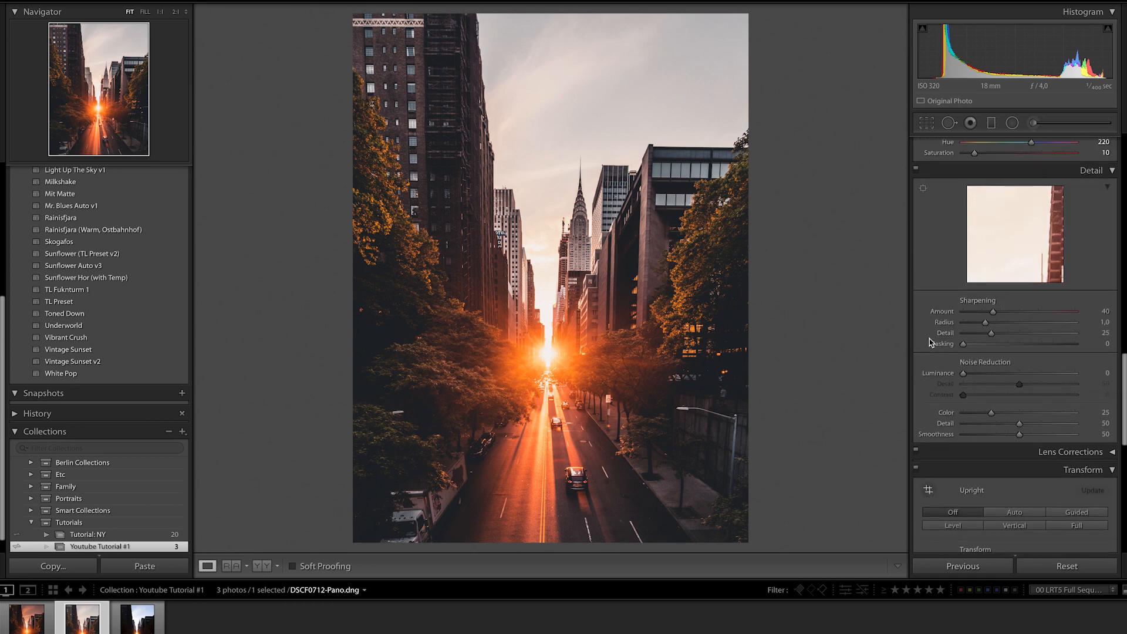
pyautogui.scroll(1, 929, 343)
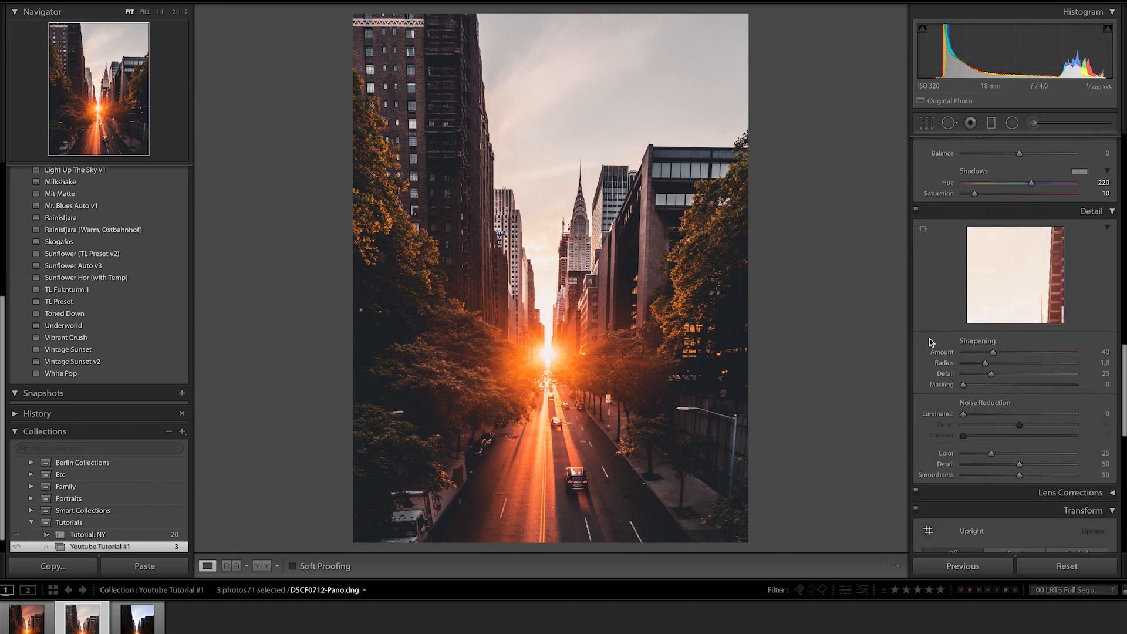
pyautogui.click(1016, 352)
pyautogui.scroll(-8, 948, 345)
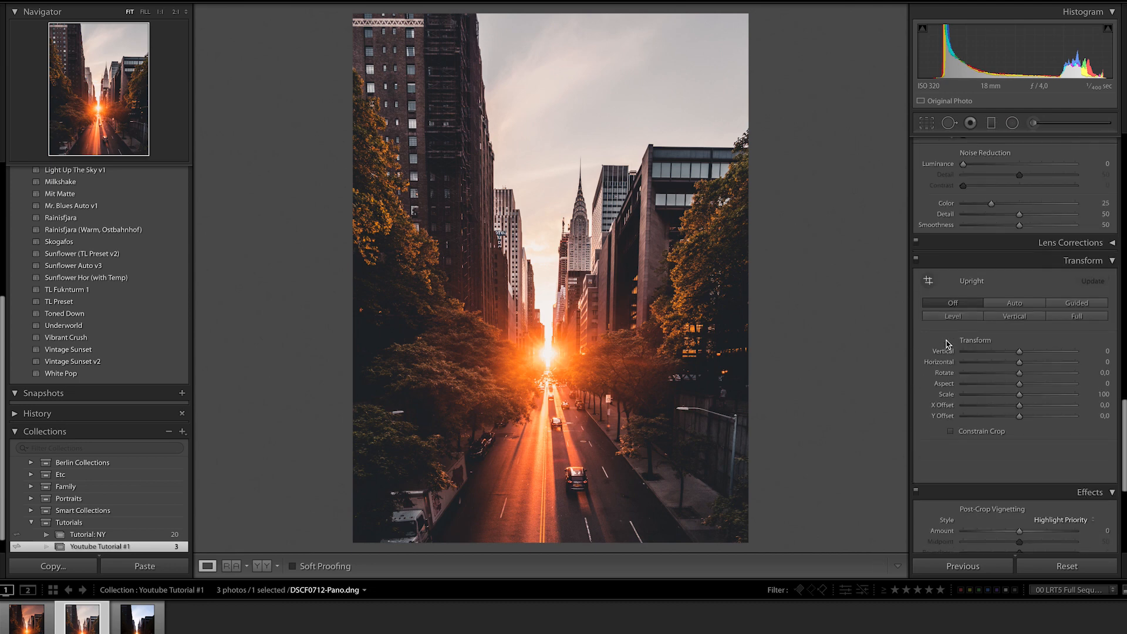
pyautogui.scroll(-3, 947, 345)
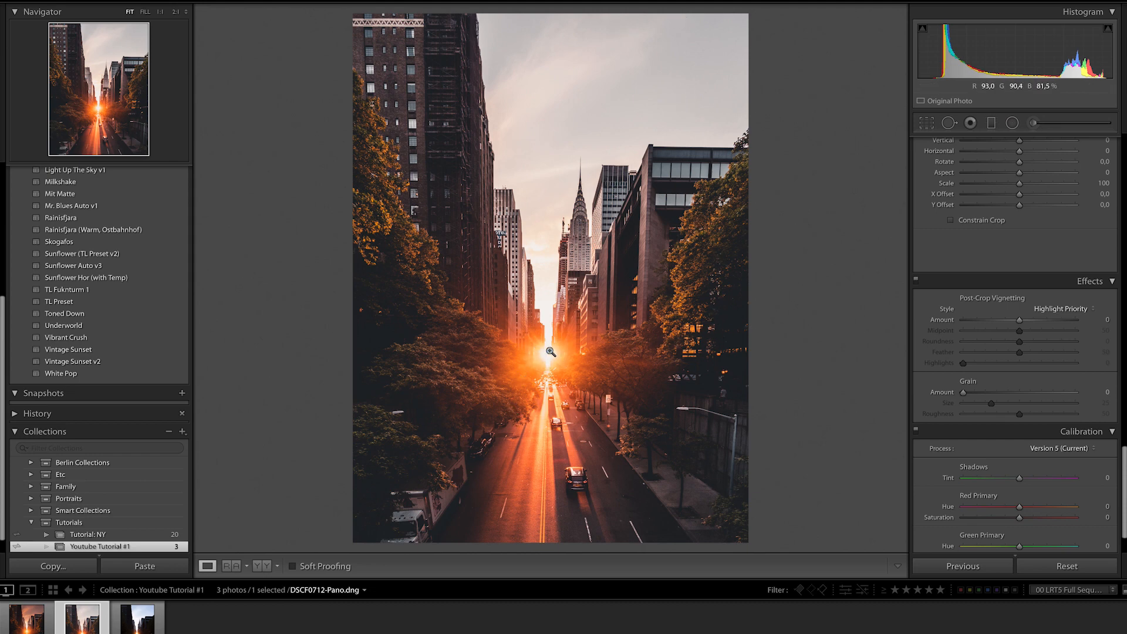
pyautogui.moveTo(1020, 322); pyautogui.dragTo(1013, 324)
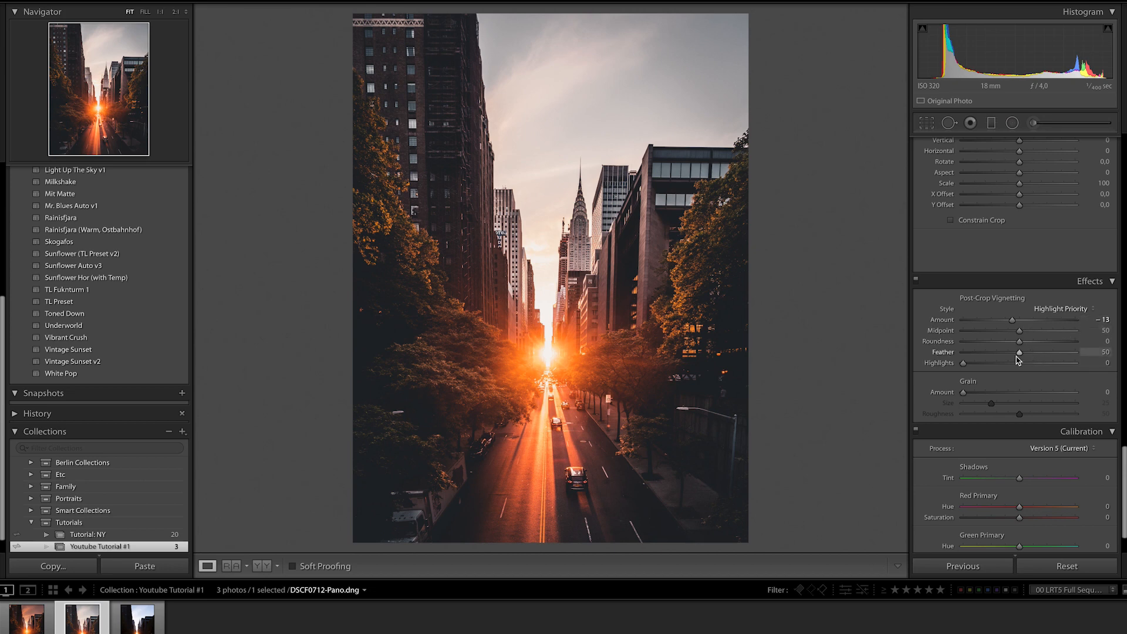
pyautogui.moveTo(1038, 355); pyautogui.dragTo(1044, 355)
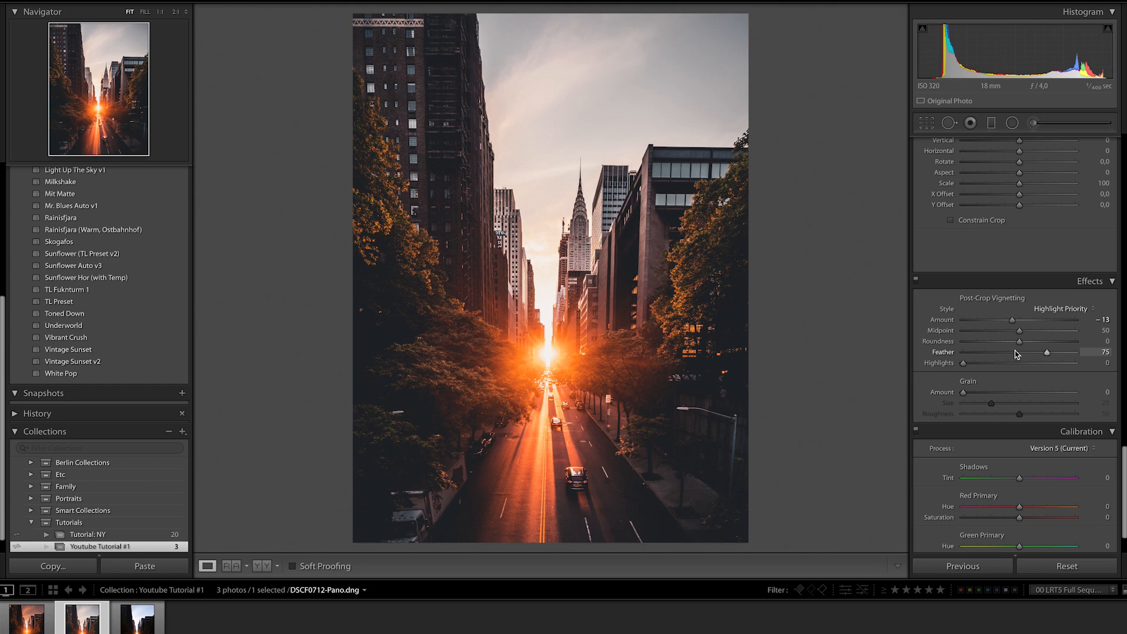
pyautogui.moveTo(964, 364); pyautogui.dragTo(1066, 364)
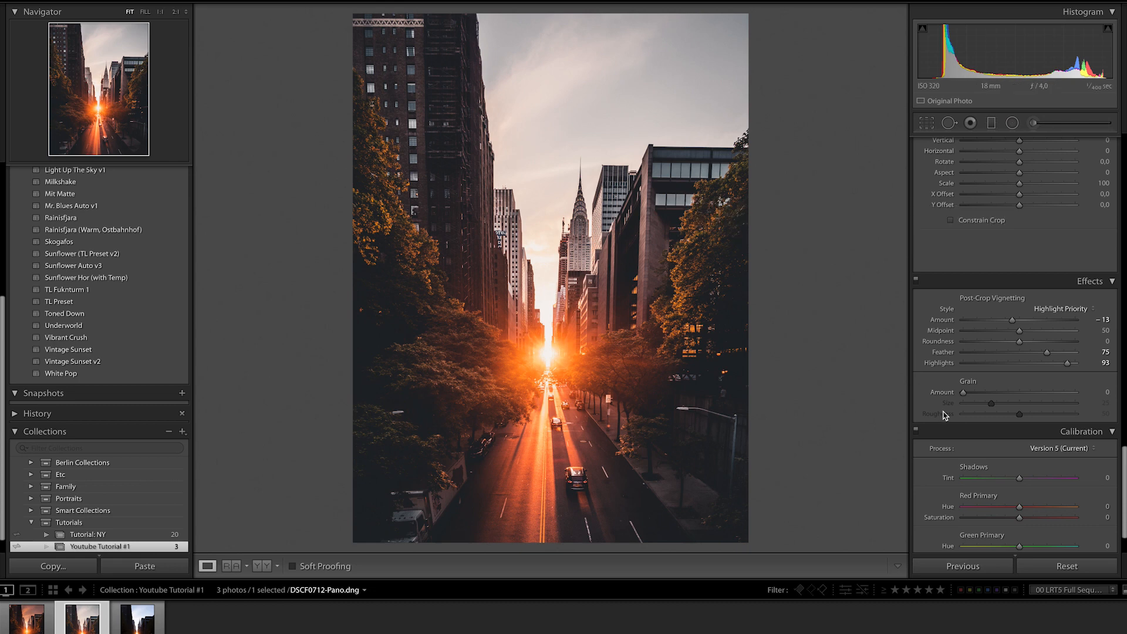
# - Set the Calibration Red Primary to Hue +43 and Saturation +22, and the Blue Primary to Hue -42 and Saturation +23
pyautogui.scroll(-2, 945, 414)
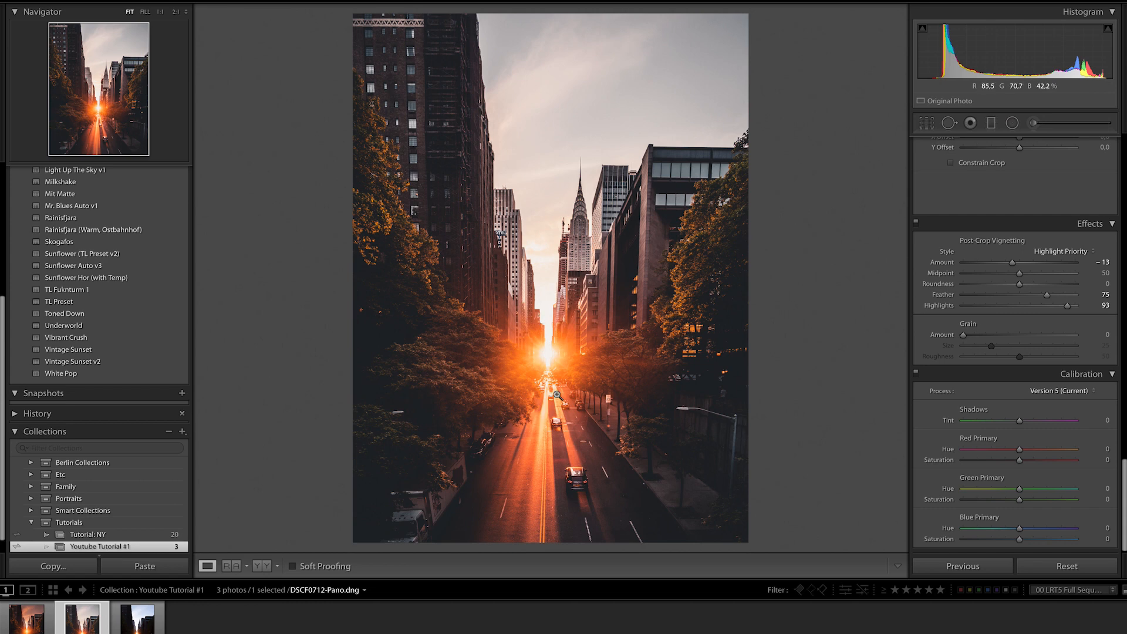
pyautogui.moveTo(1020, 450); pyautogui.dragTo(1048, 453)
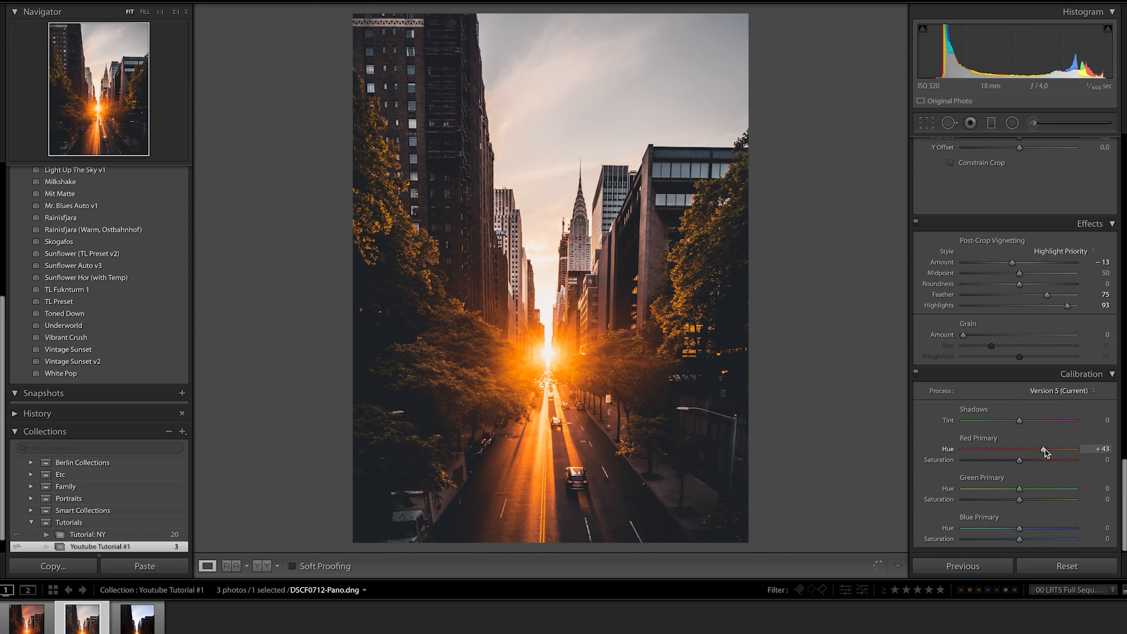
pyautogui.moveTo(1044, 460); pyautogui.dragTo(1037, 462)
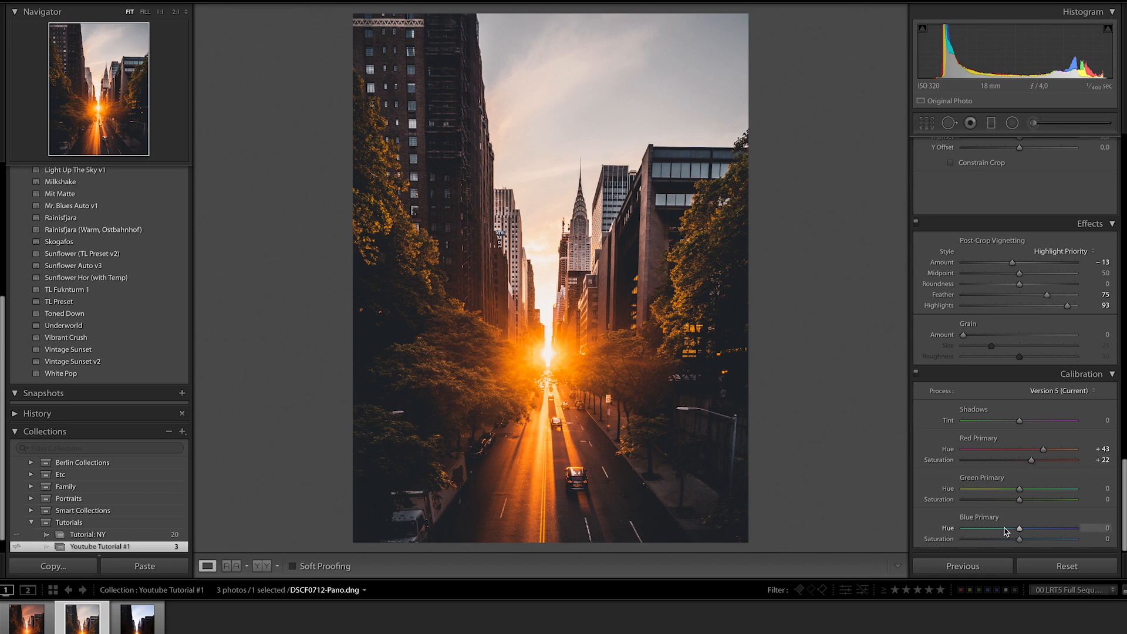
pyautogui.moveTo(1004, 532); pyautogui.dragTo(999, 531)
pyautogui.moveTo(1020, 540); pyautogui.dragTo(1036, 544)
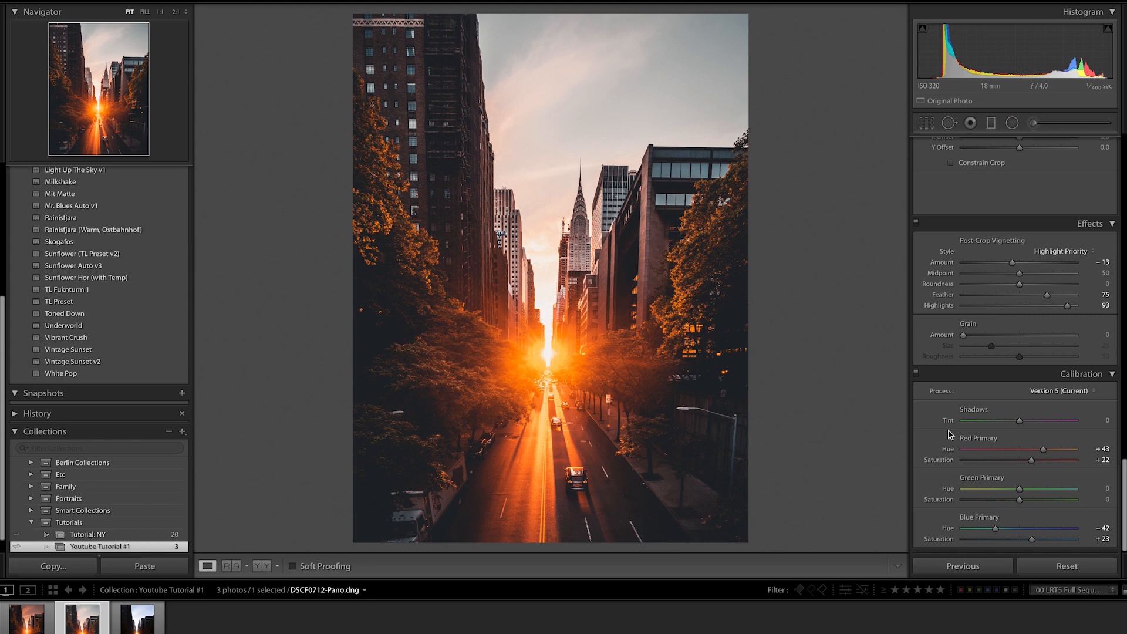
# - Place a slightly tilted Burn (Darken) graduated filter over the sky, fading out from the upper sky toward the sun
pyautogui.scroll(10, 936, 416)
pyautogui.scroll(10, 936, 416)
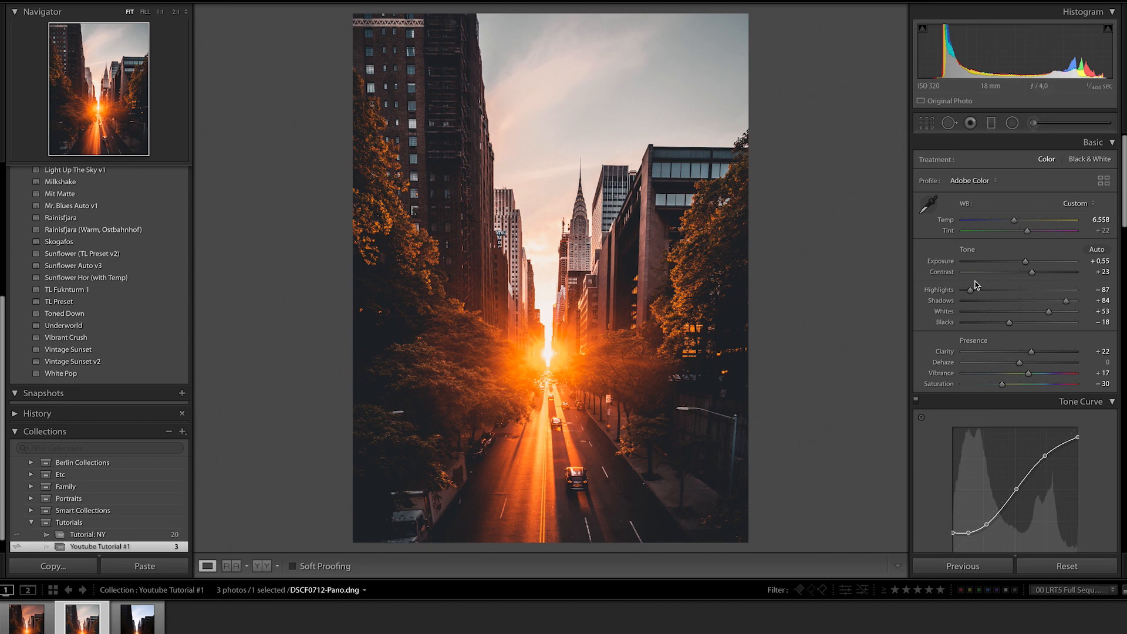
pyautogui.click(992, 124)
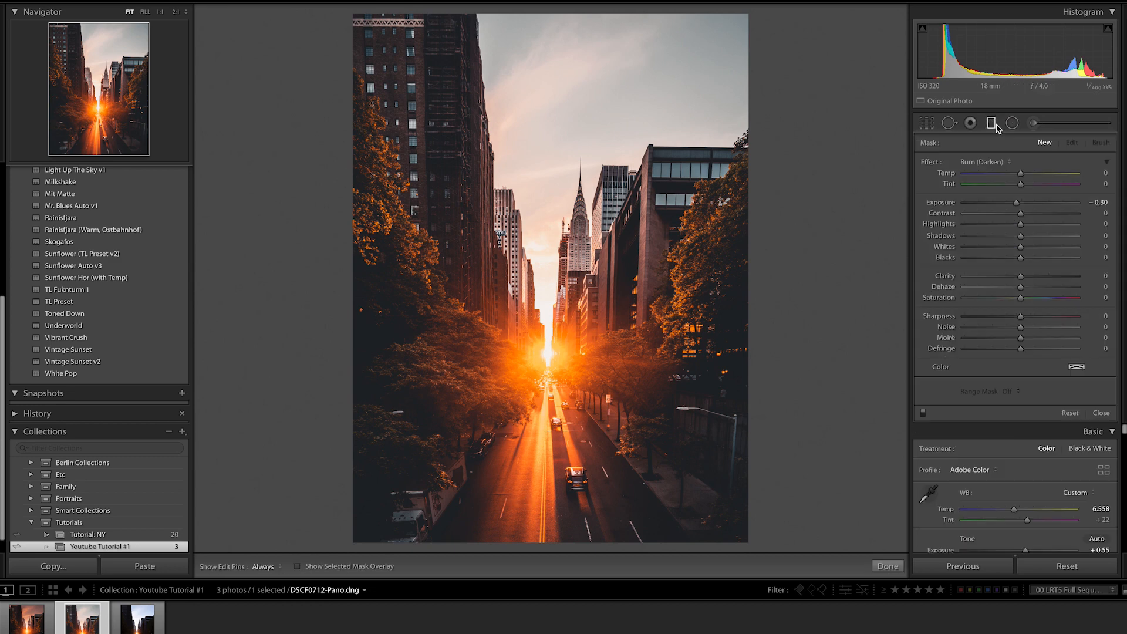
pyautogui.moveTo(540, 121); pyautogui.dragTo(546, 319)
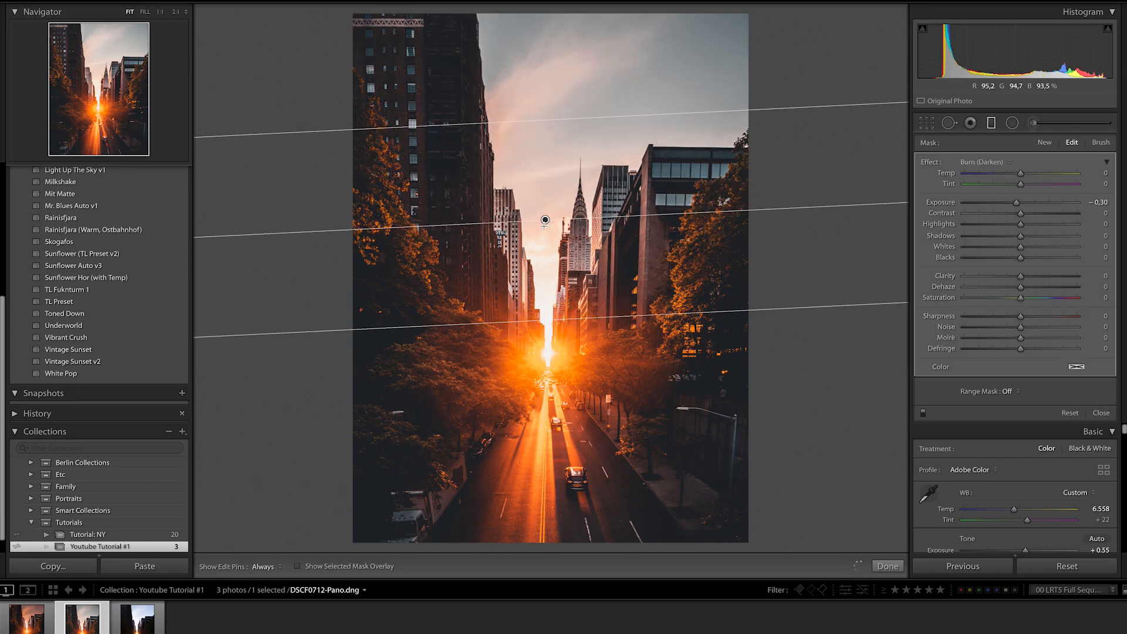
pyautogui.moveTo(545, 219); pyautogui.dragTo(541, 189)
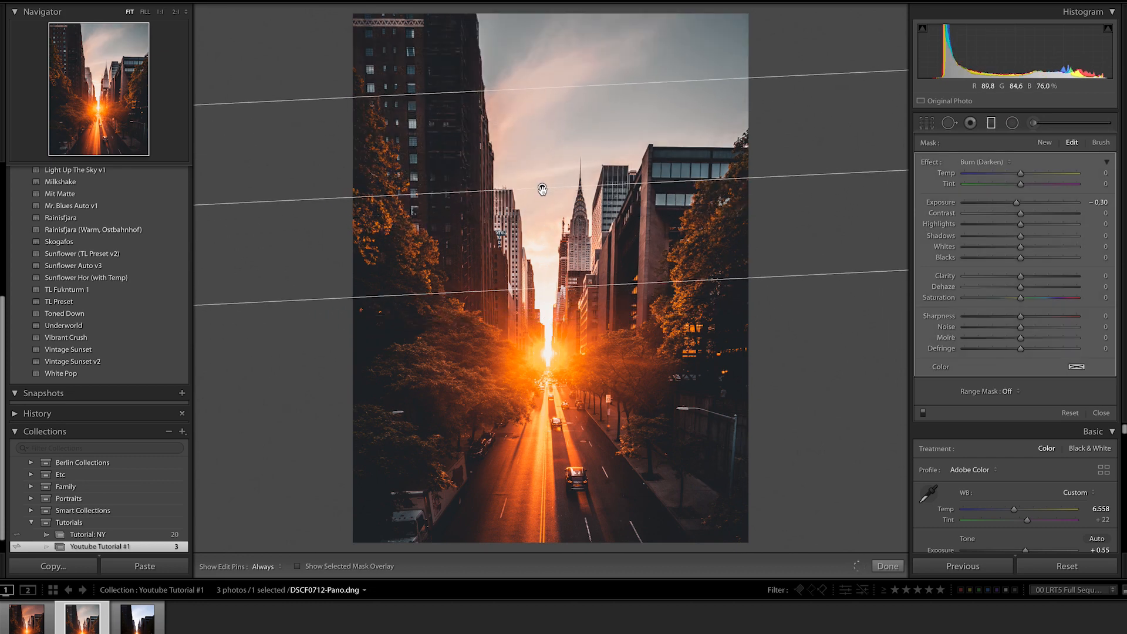
# - Set the sky filter to Exposure -0.65, Contrast 17, Temp 28 and Tint 19, and finish editing it
pyautogui.moveTo(1019, 203); pyautogui.dragTo(1015, 206)
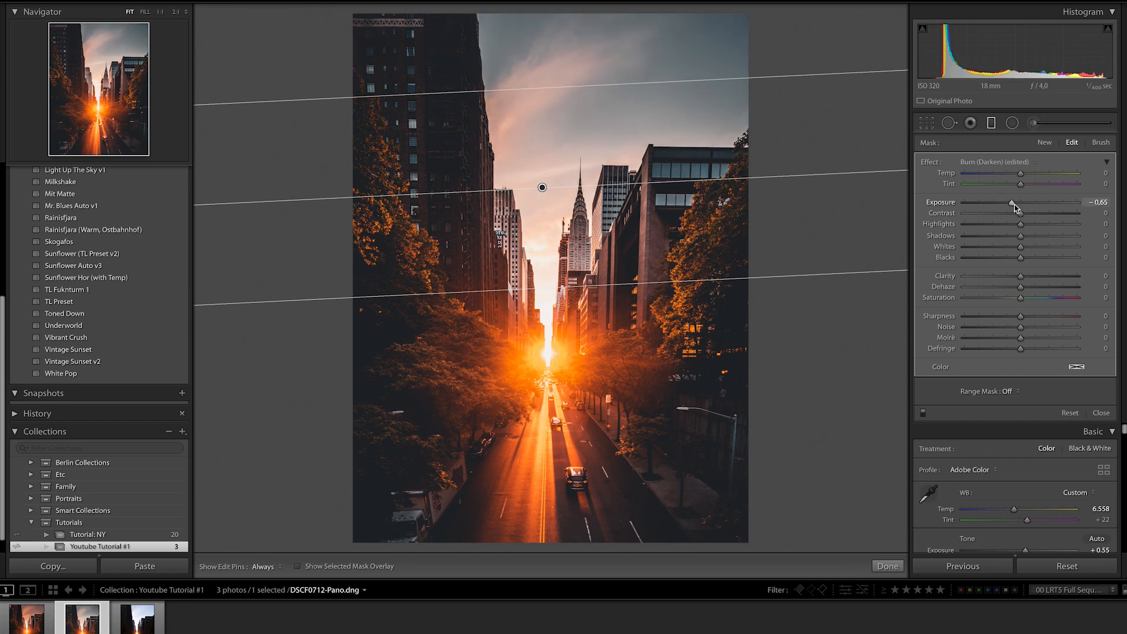
pyautogui.moveTo(1020, 213); pyautogui.dragTo(1031, 214)
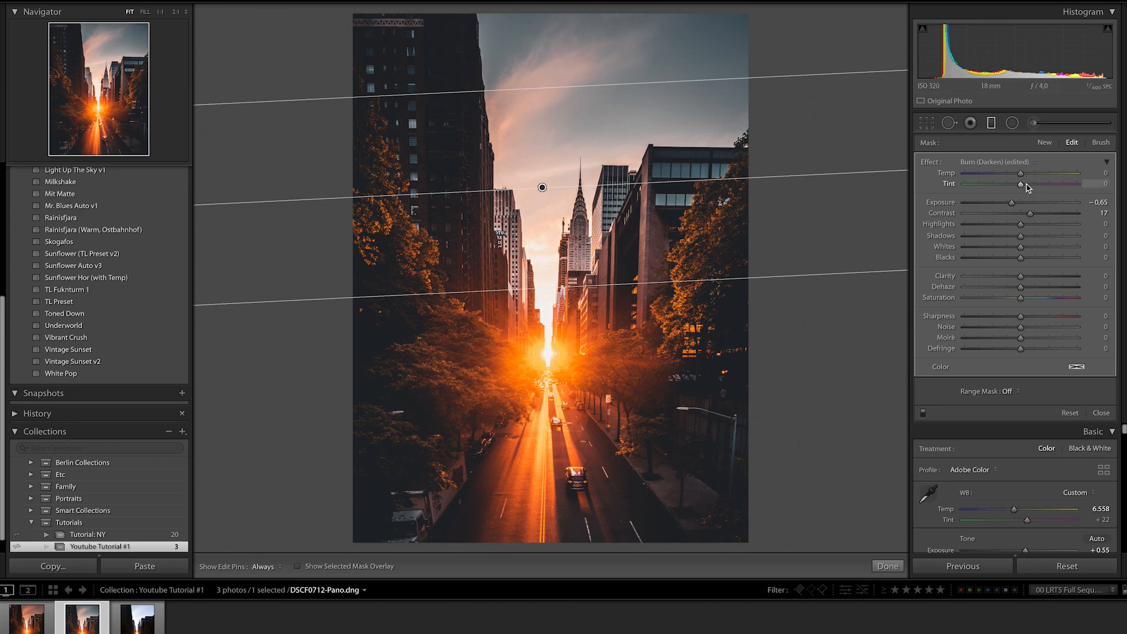
pyautogui.moveTo(1023, 177); pyautogui.dragTo(1038, 179)
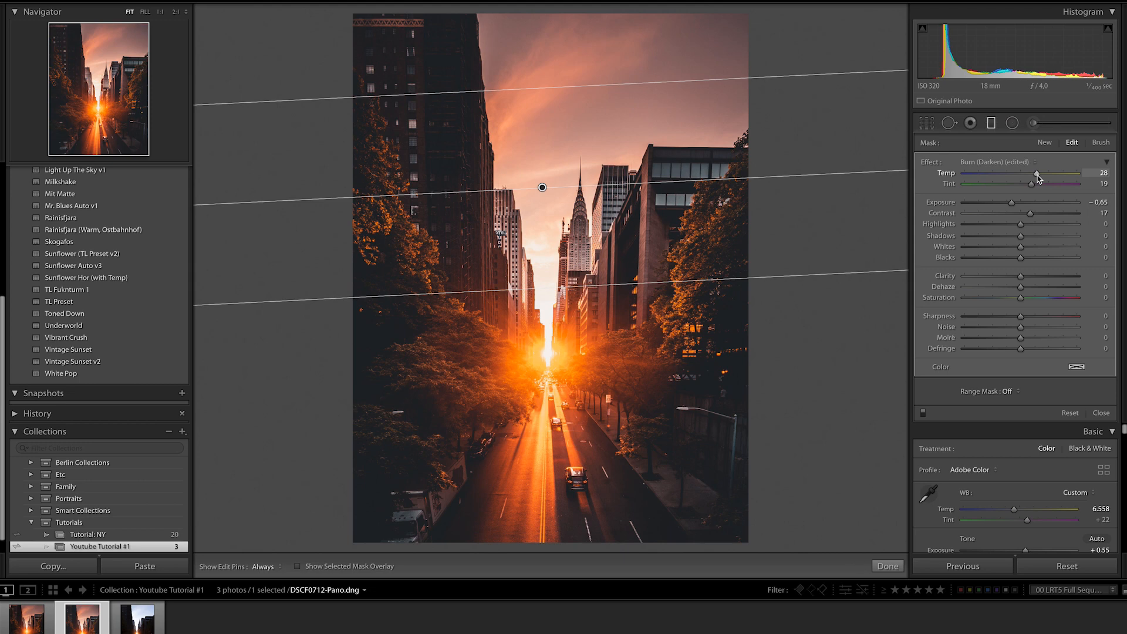
pyautogui.click(888, 566)
# - Place a second, nearly level Burn (Darken) graduated filter over the bottom of the street, fading out upward to the road below the sun
pyautogui.click(992, 122)
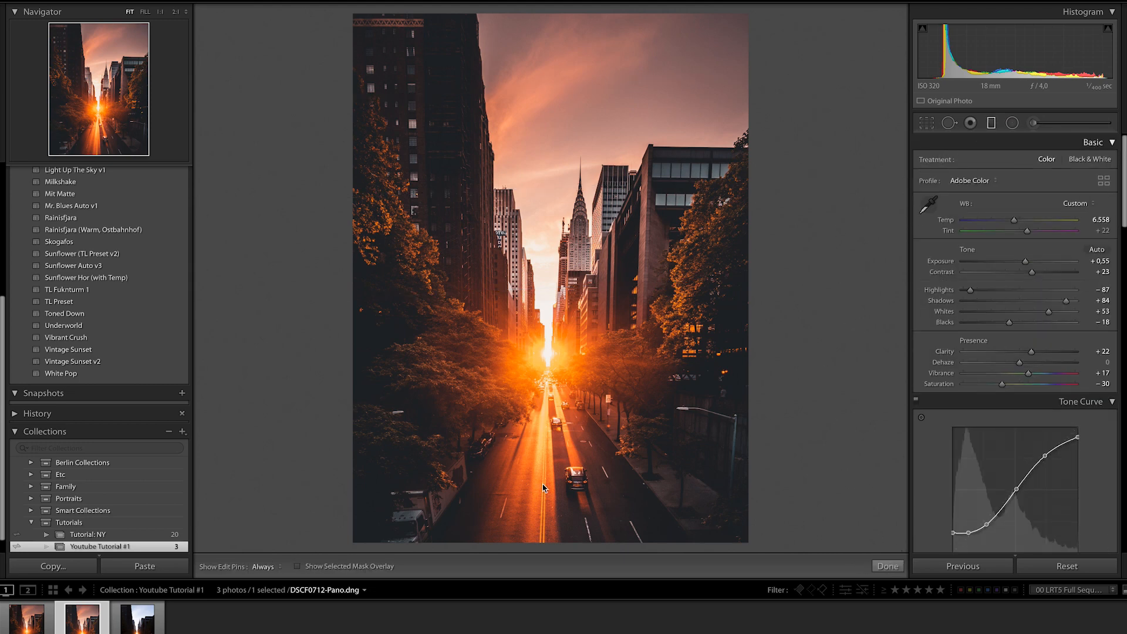
pyautogui.moveTo(544, 503); pyautogui.dragTo(539, 327)
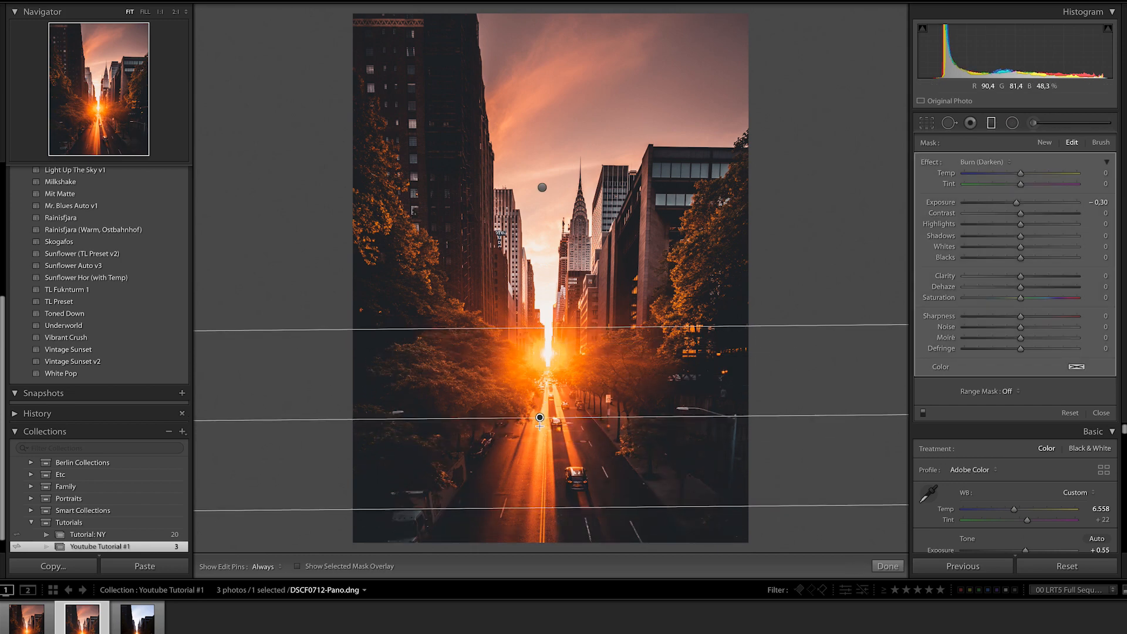
pyautogui.moveTo(539, 418); pyautogui.dragTo(536, 510)
# - Set the street filter's Exposure to -0.53, raise its Contrast slightly, and finish editing it
pyautogui.moveTo(1018, 202); pyautogui.dragTo(1014, 202)
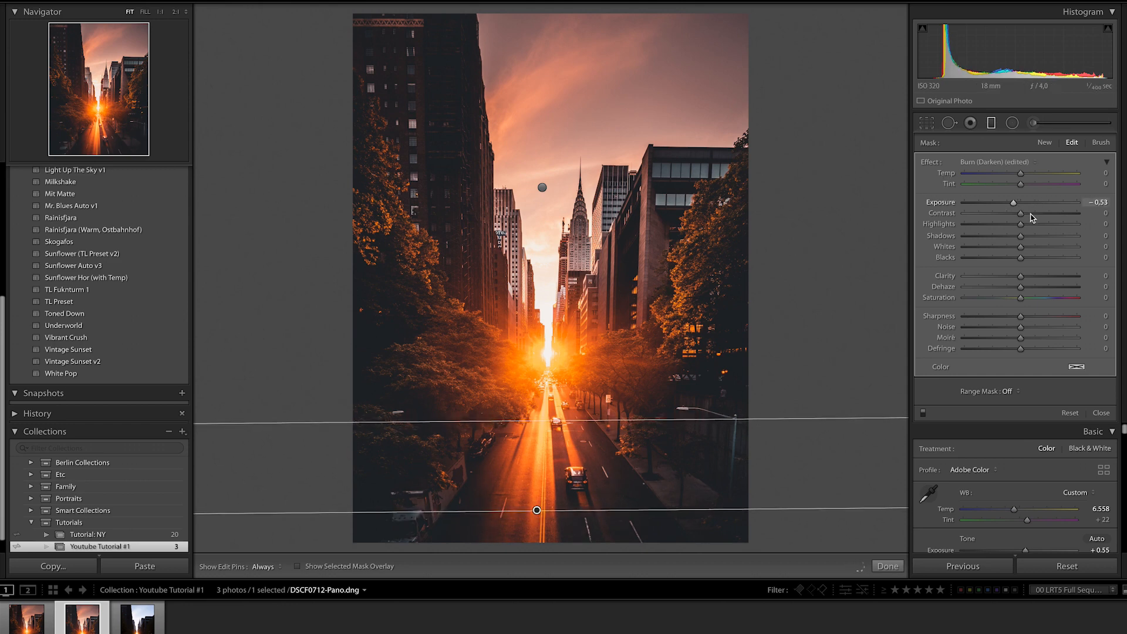
pyautogui.moveTo(1021, 213); pyautogui.dragTo(1034, 217)
pyautogui.click(887, 566)
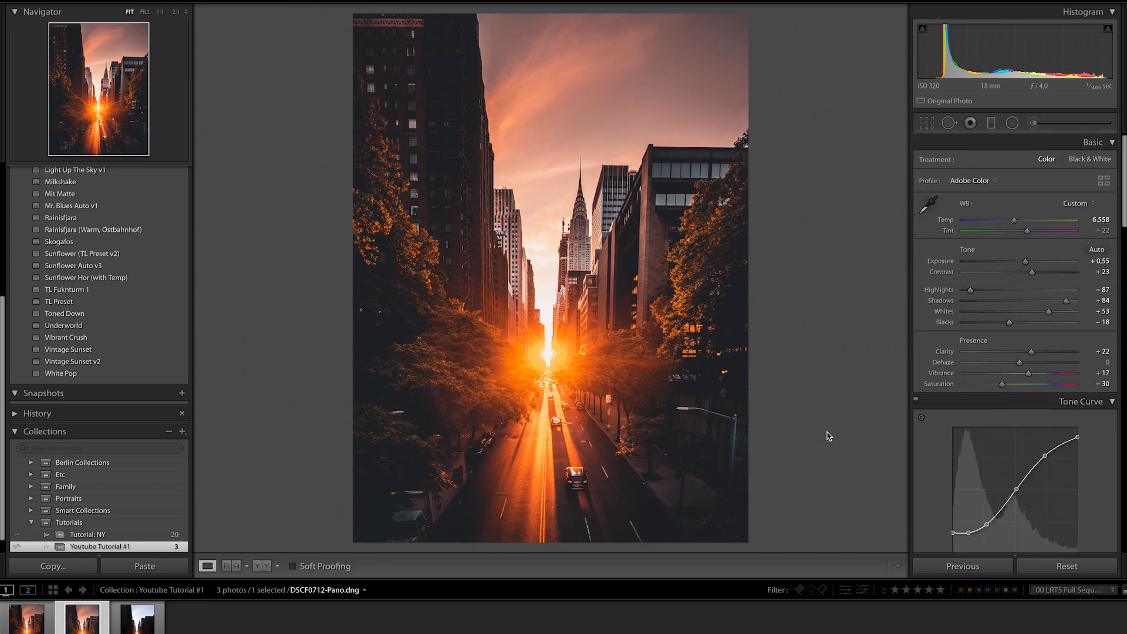
# - Draw a tall elliptical radial filter centred on the sun, reaching from the skyline to the lower road, and set its Exposure to 0.17
pyautogui.click(1012, 124)
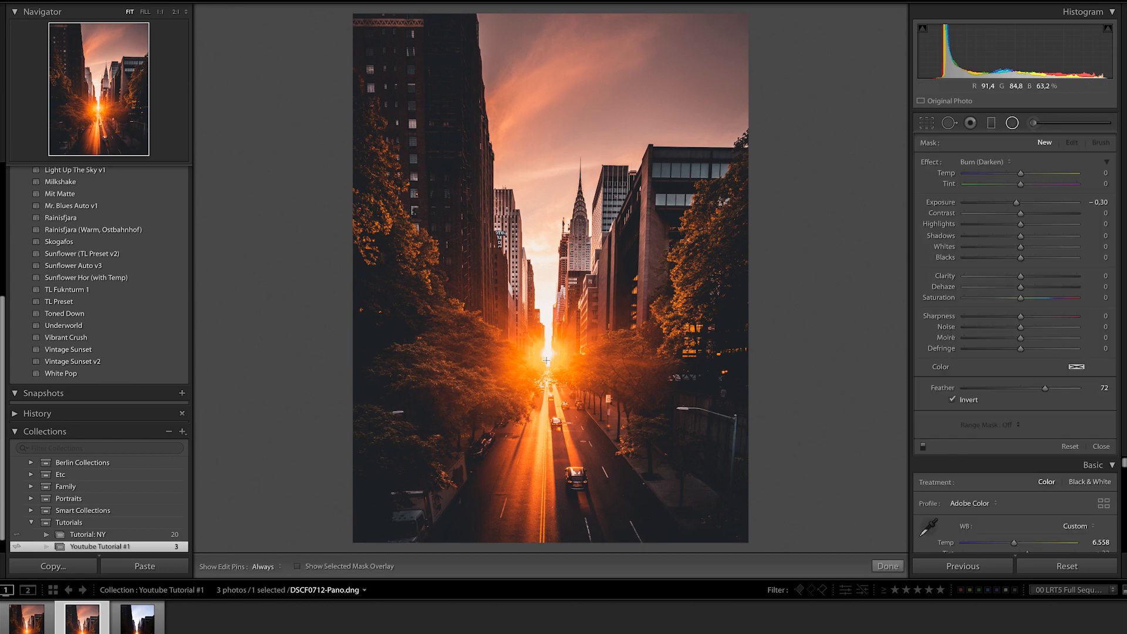
pyautogui.moveTo(546, 350); pyautogui.dragTo(633, 504)
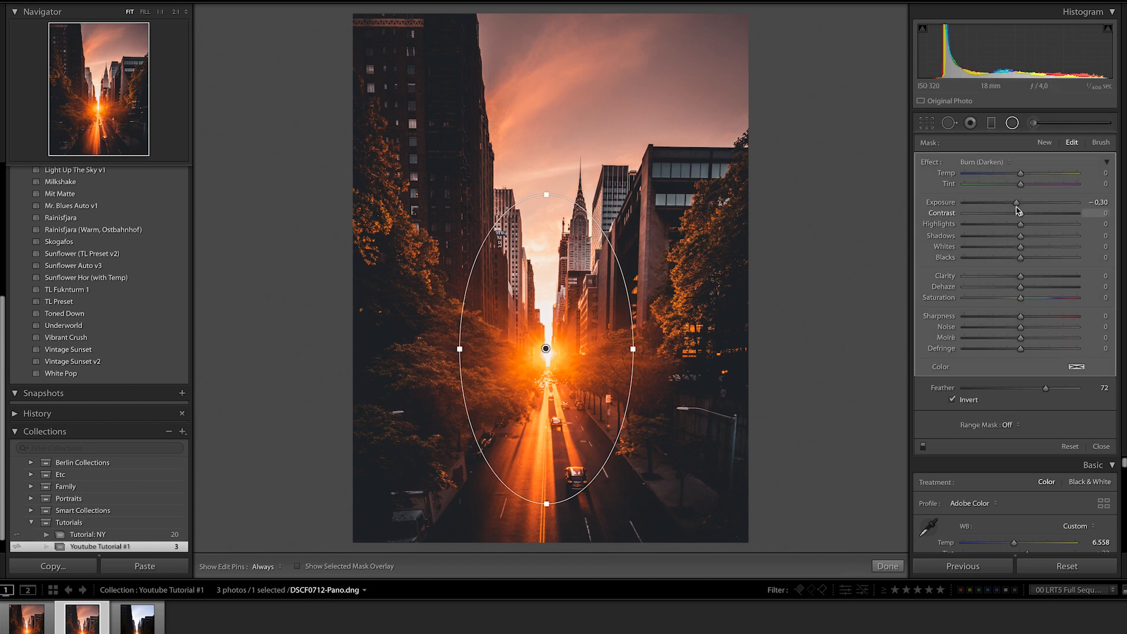
pyautogui.moveTo(1017, 202); pyautogui.dragTo(1022, 205)
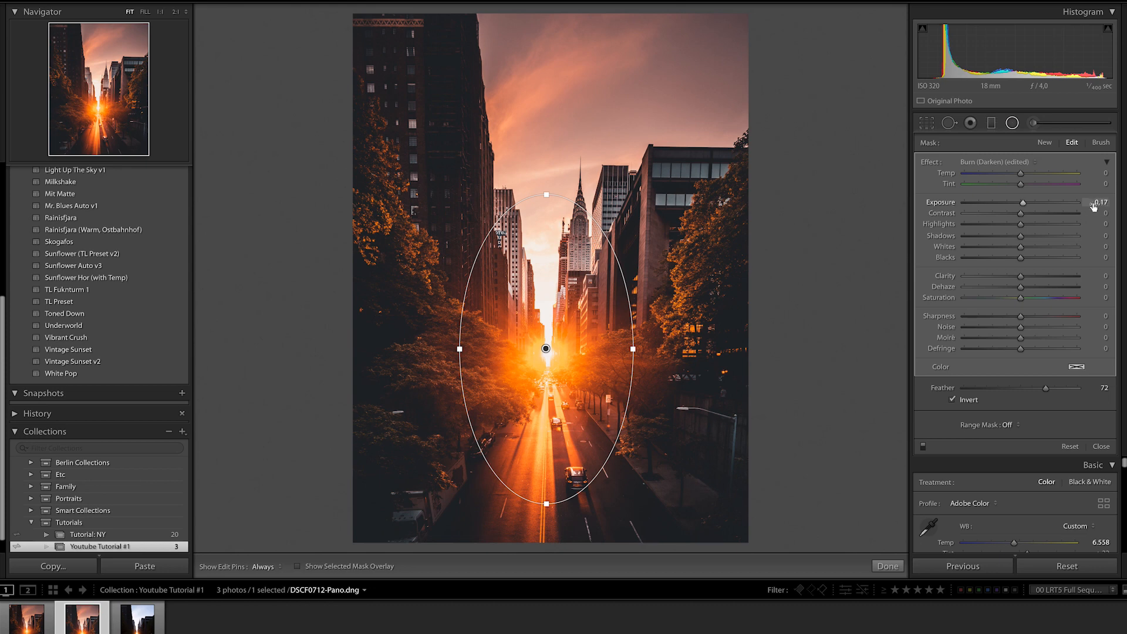
# - Soften the glow inside the sun's radial filter with Clarity -29 and Dehaze -9, and finish editing it
pyautogui.moveTo(1021, 276); pyautogui.dragTo(1003, 277)
pyautogui.doubleClick(1003, 279)
pyautogui.click(1001, 277)
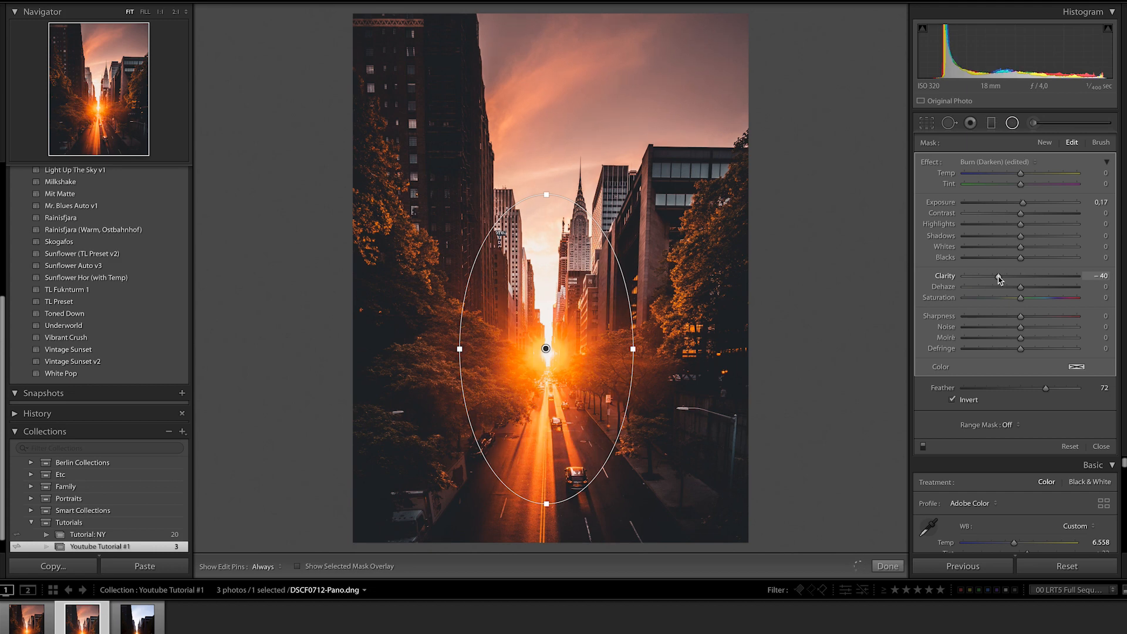
pyautogui.moveTo(1002, 280); pyautogui.dragTo(1008, 280)
pyautogui.moveTo(1021, 287); pyautogui.dragTo(1017, 290)
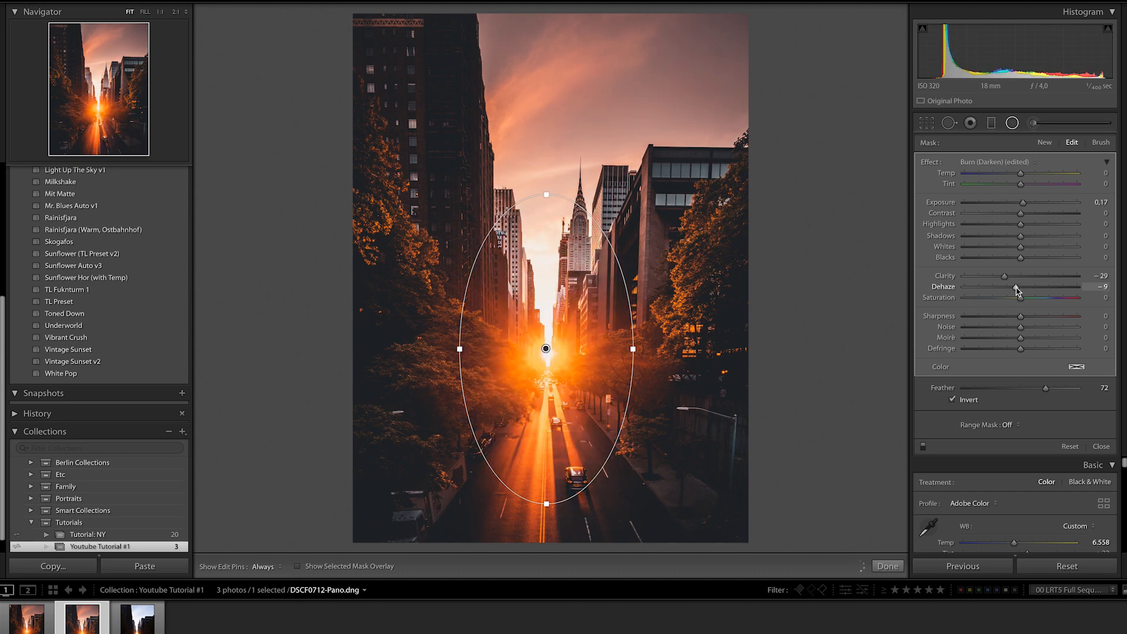
pyautogui.click(886, 566)
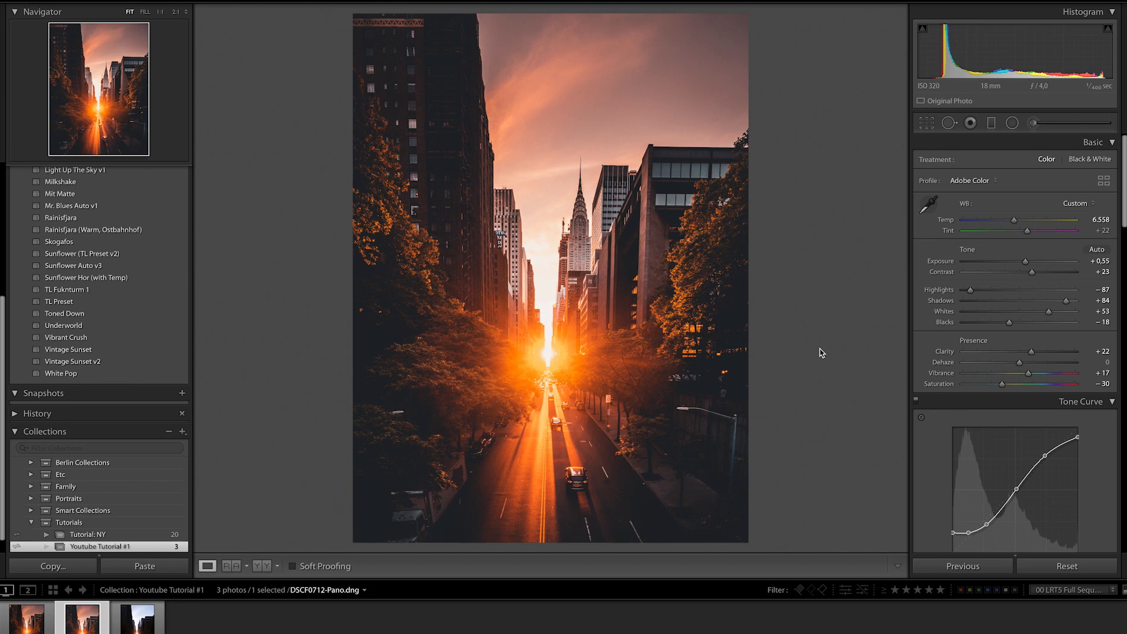
# - Compare the edited photo with its unedited Before version twice, ending on the edited view
pyautogui.press('\\')
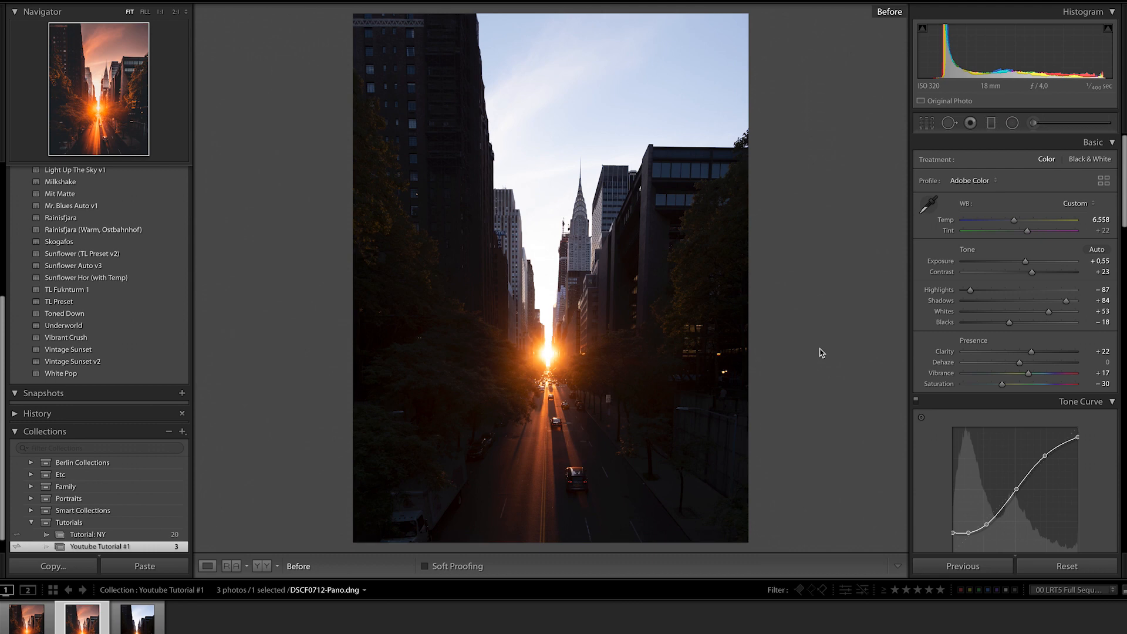
pyautogui.press('\\')
pyautogui.press('\\')
pyautogui.press('\\')
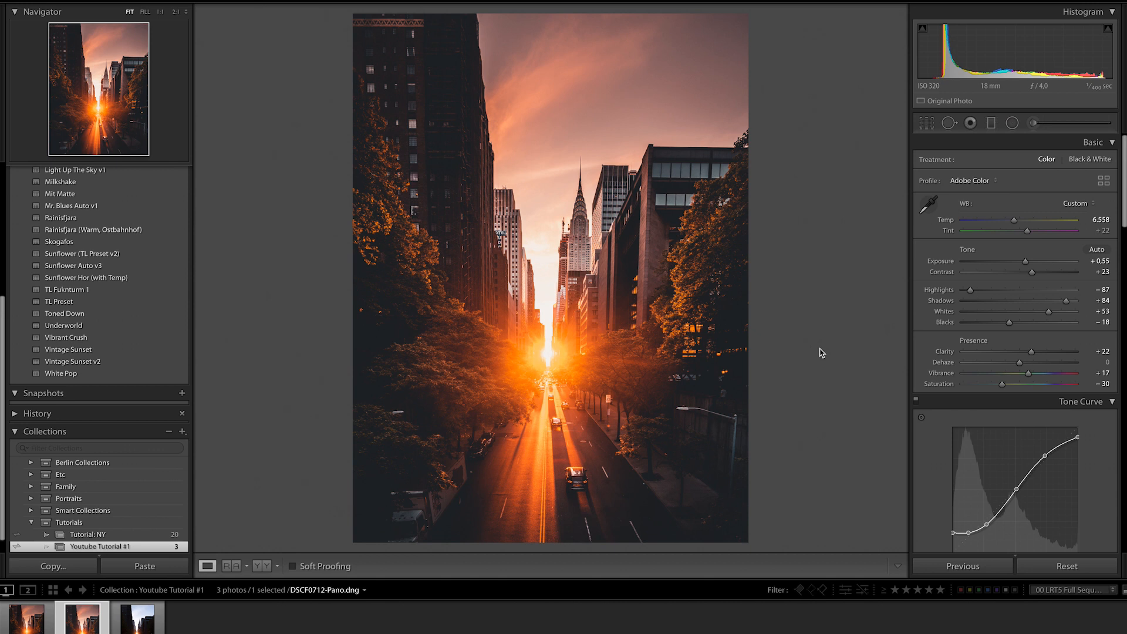